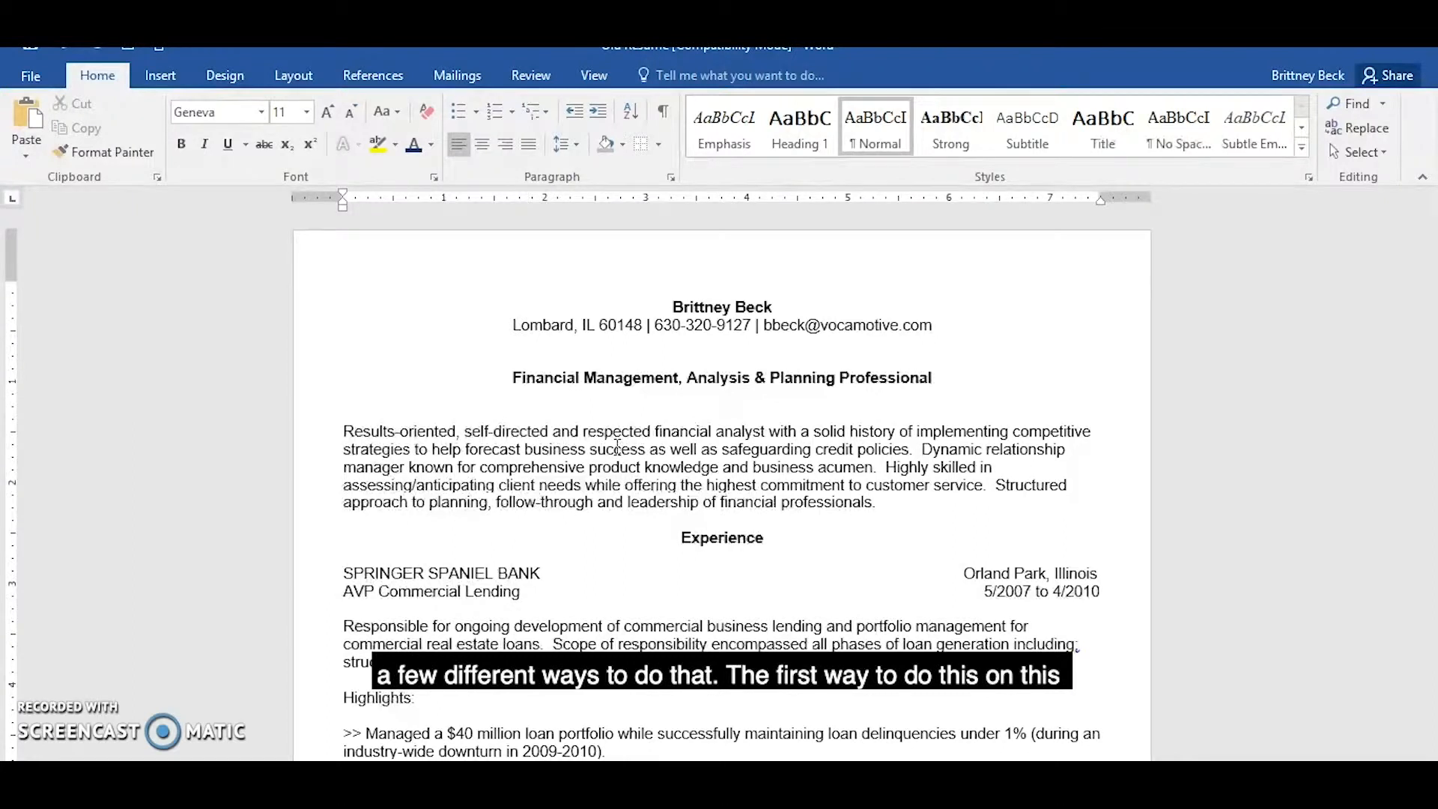
# Add a plain bottom border beneath the name and contact information lines at the start of the resume.
pyautogui.moveTo(666, 308); pyautogui.dragTo(948, 324)
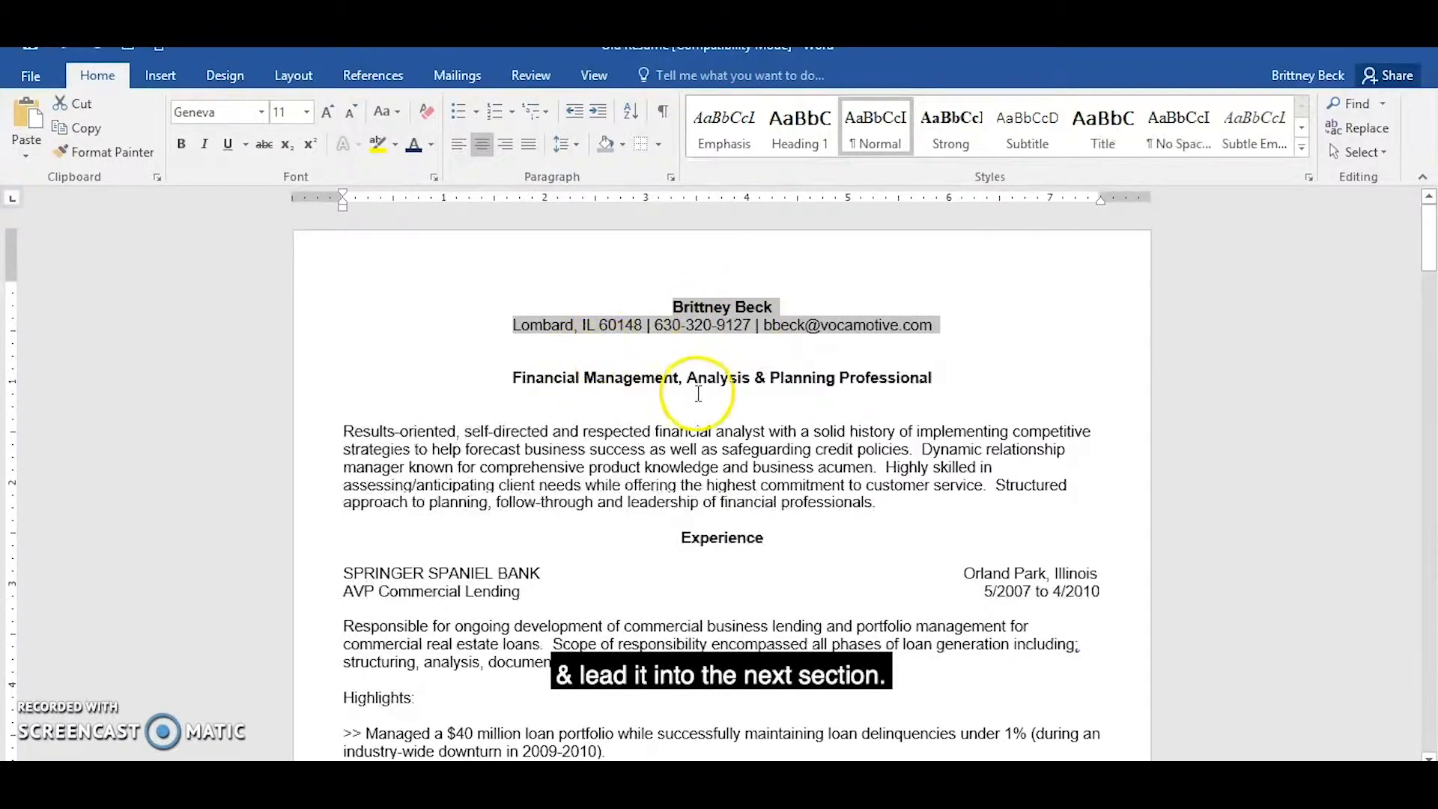
pyautogui.click(658, 145)
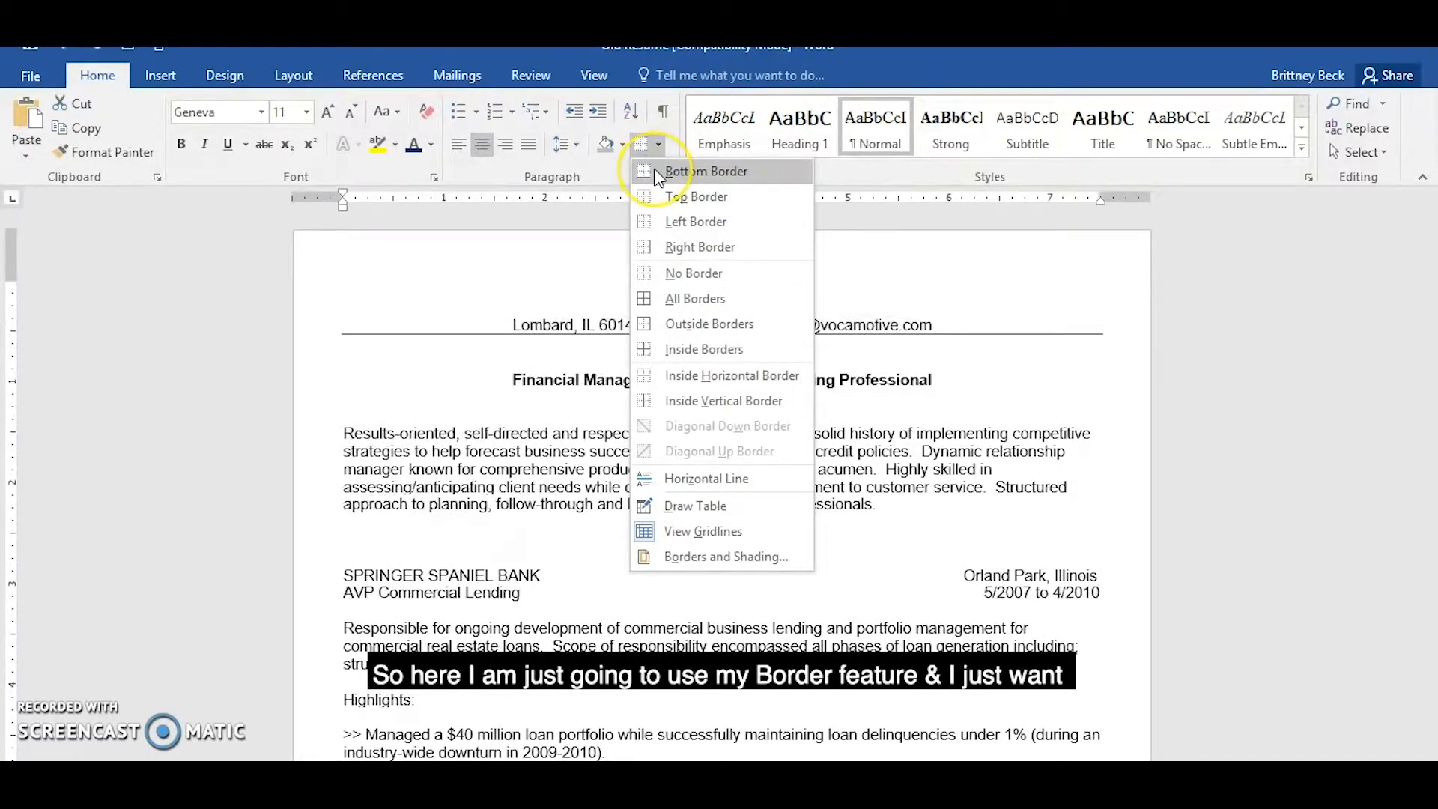
pyautogui.click(656, 172)
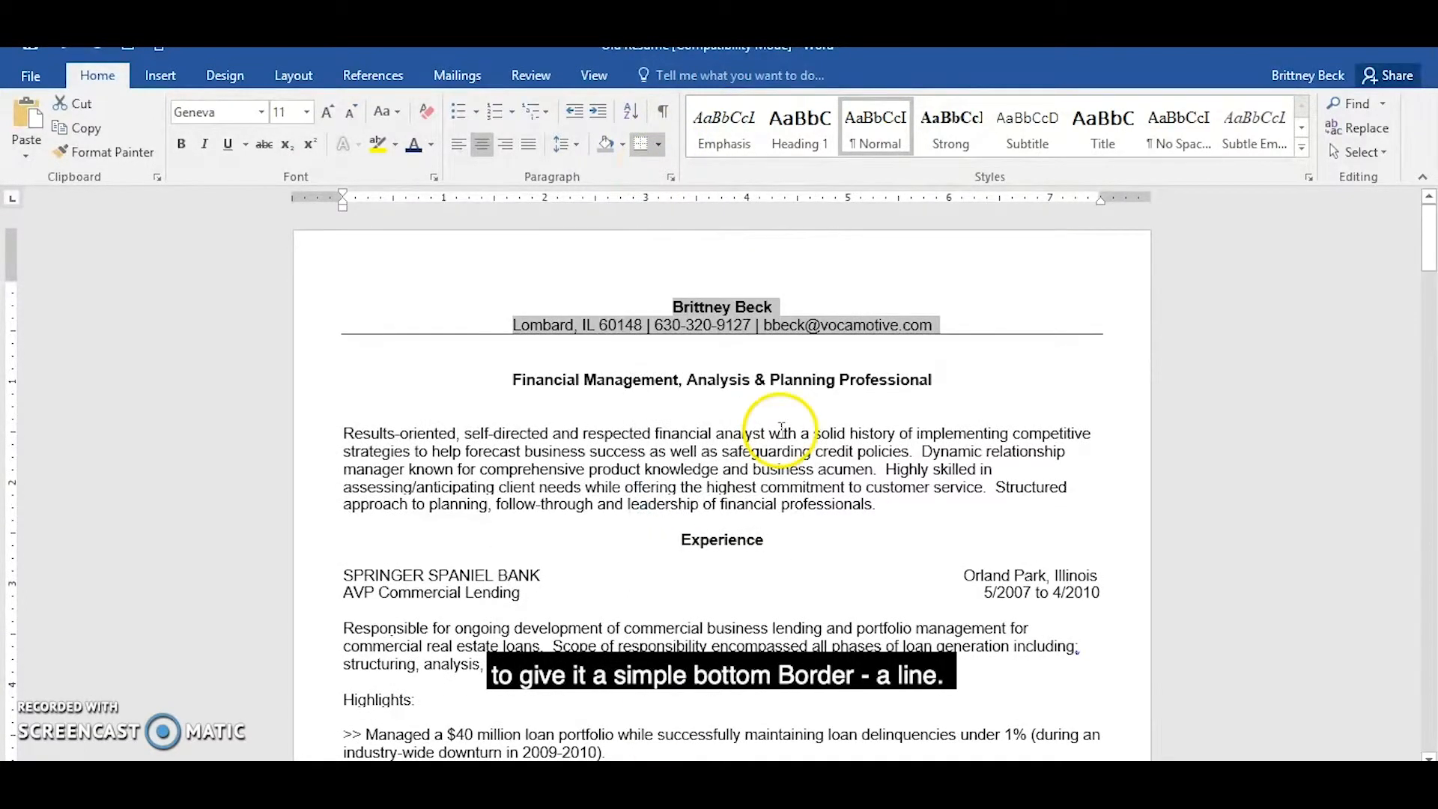
pyautogui.click(664, 572)
# Set up a box border with the thick-thin double line style for the "Financial Management, Analysis & Planning Professional" headline.
pyautogui.click(544, 382)
pyautogui.moveTo(544, 382); pyautogui.dragTo(972, 379)
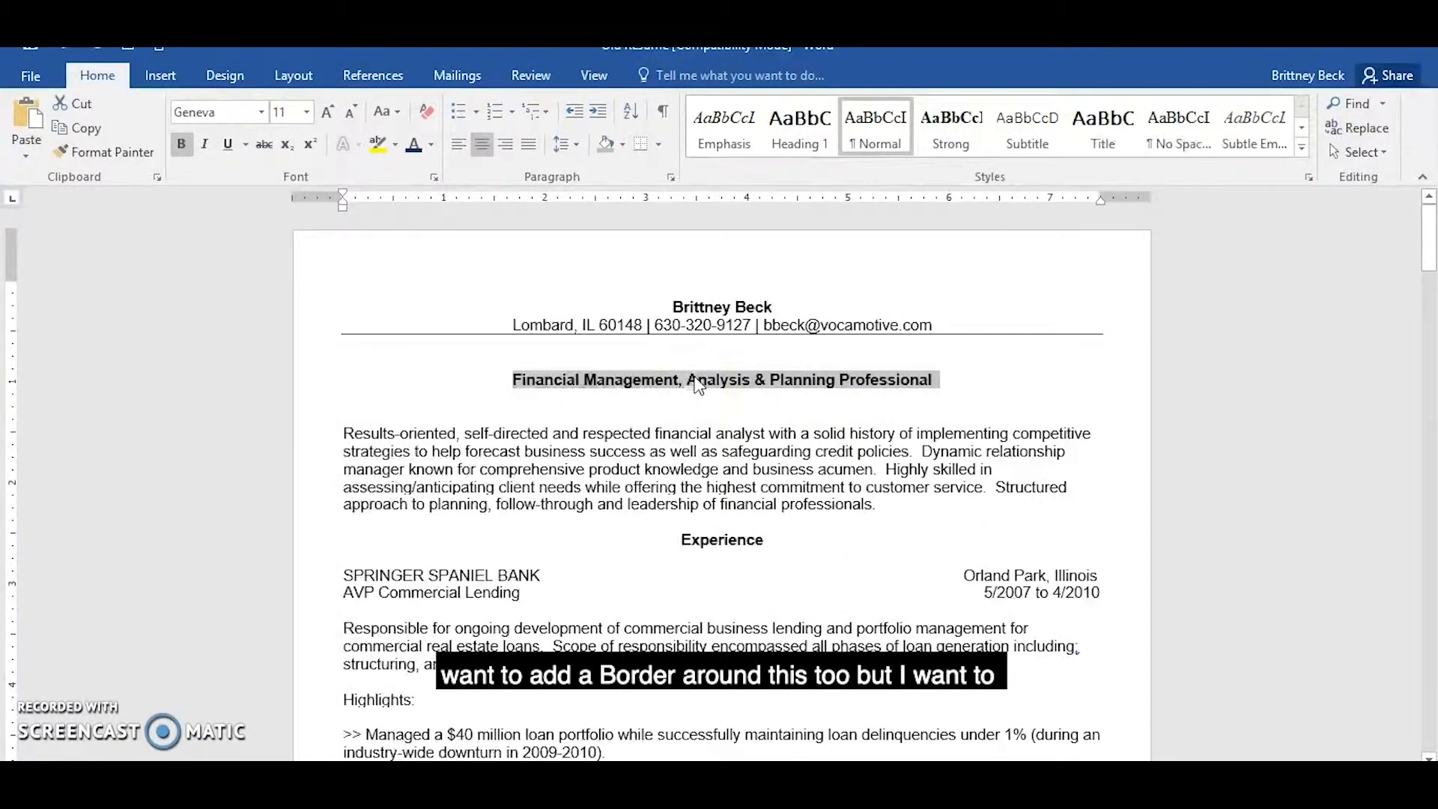
pyautogui.click(658, 148)
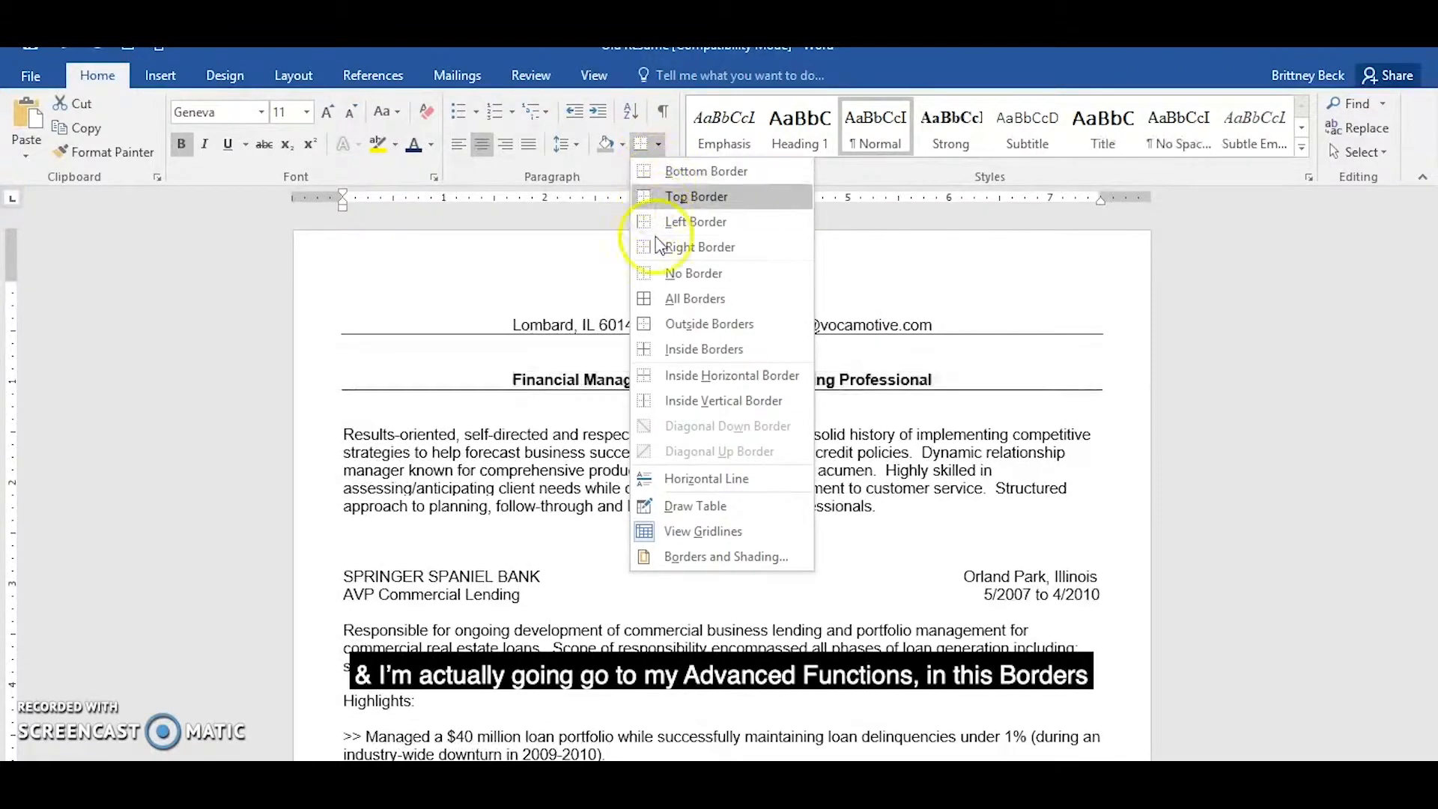
pyautogui.click(699, 563)
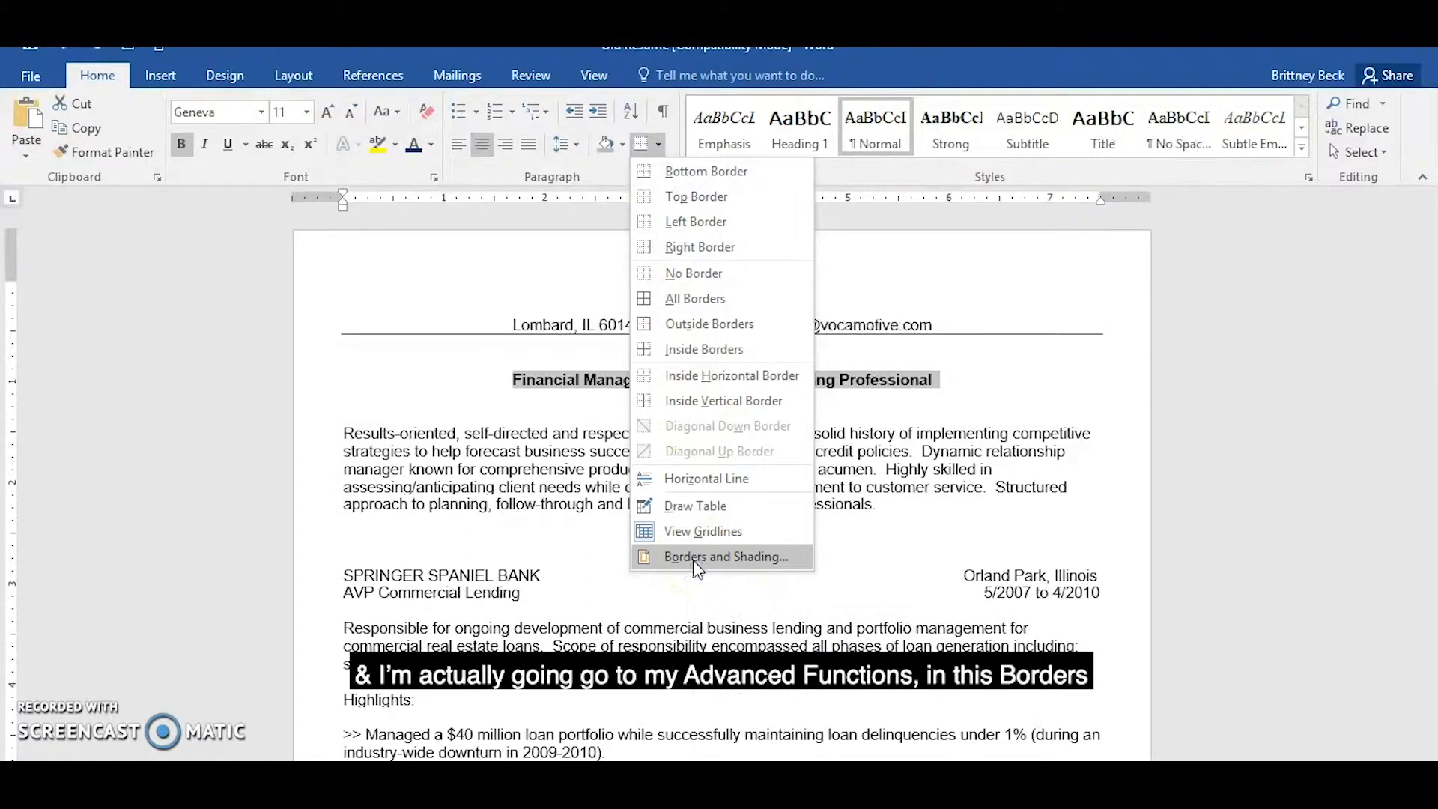
pyautogui.click(733, 563)
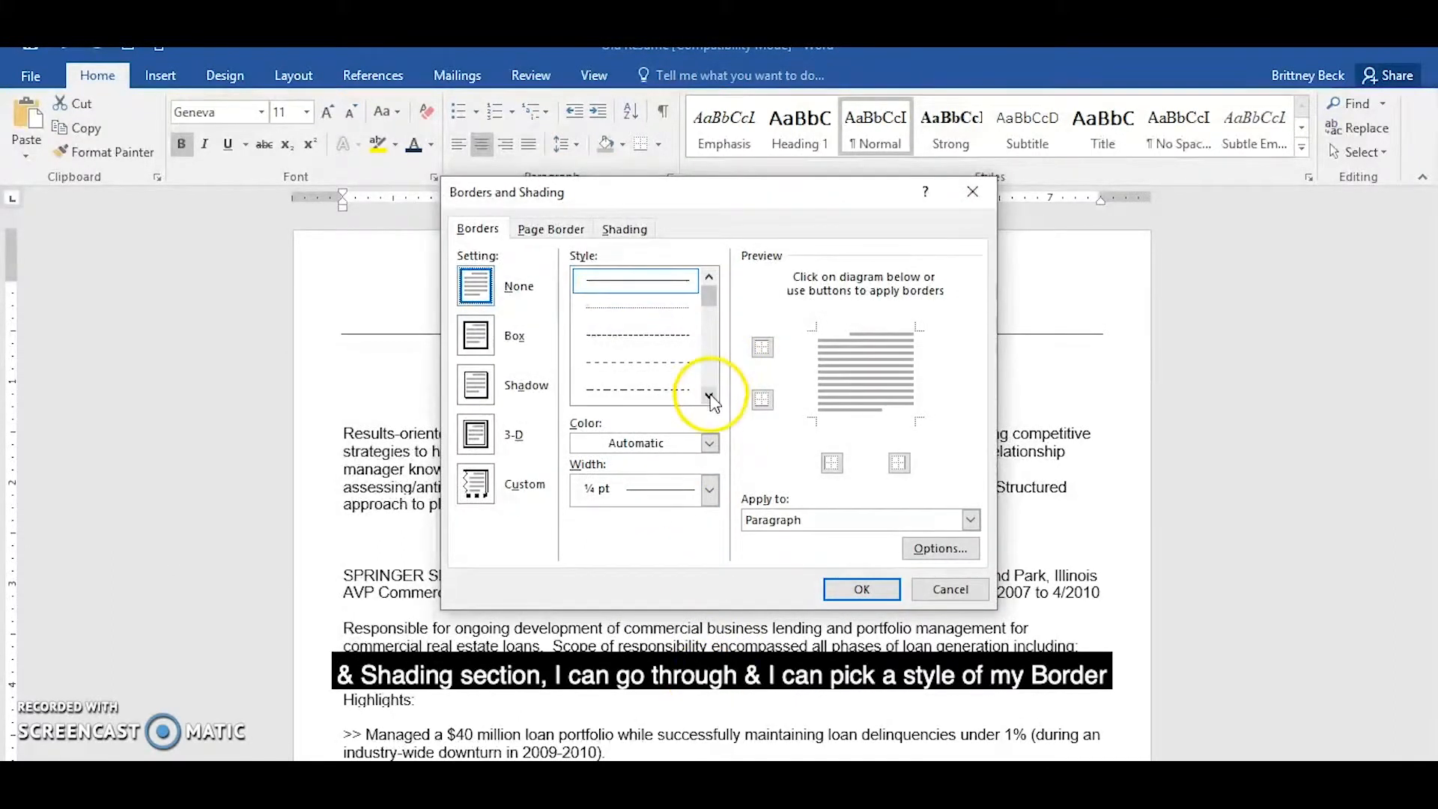
pyautogui.click(708, 396)
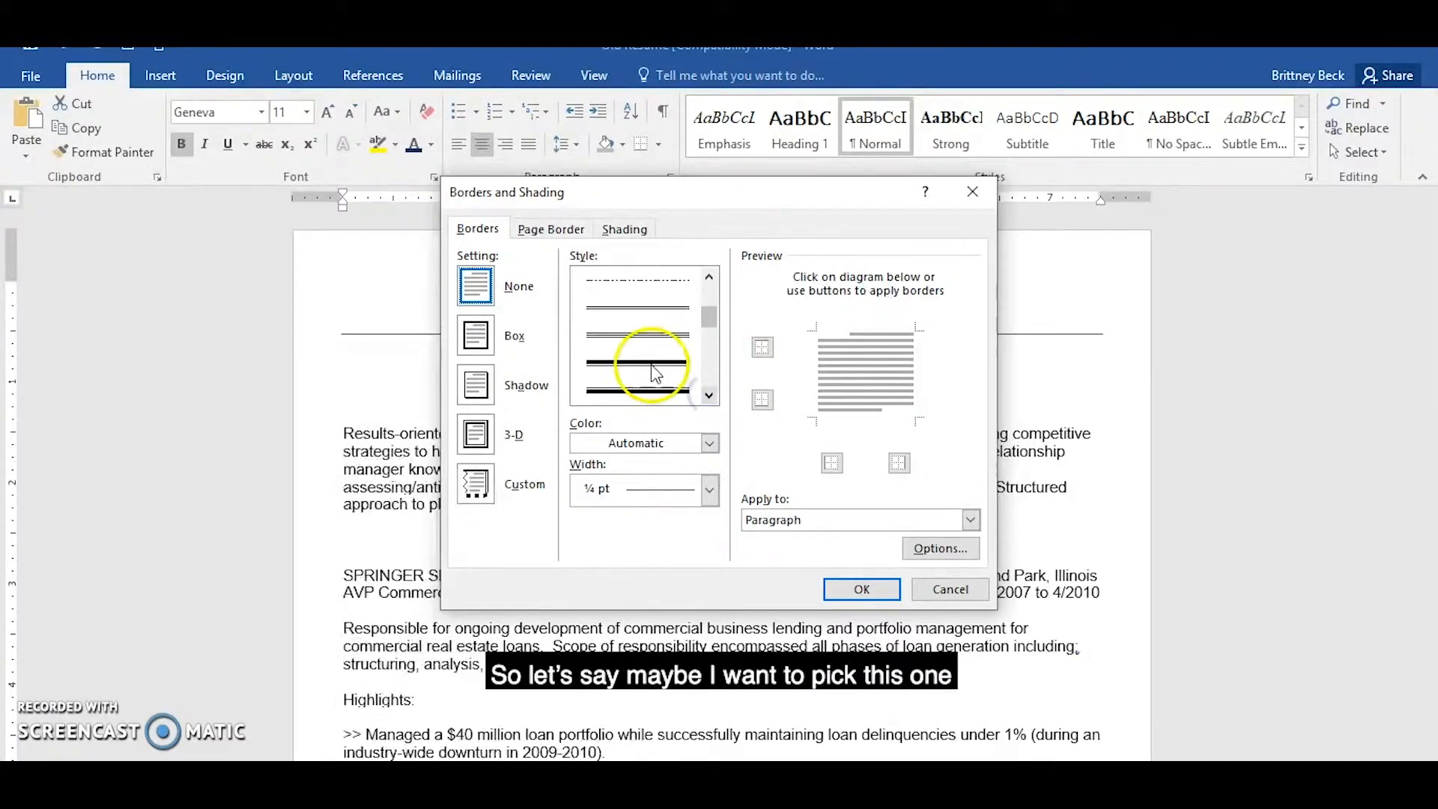
pyautogui.click(652, 368)
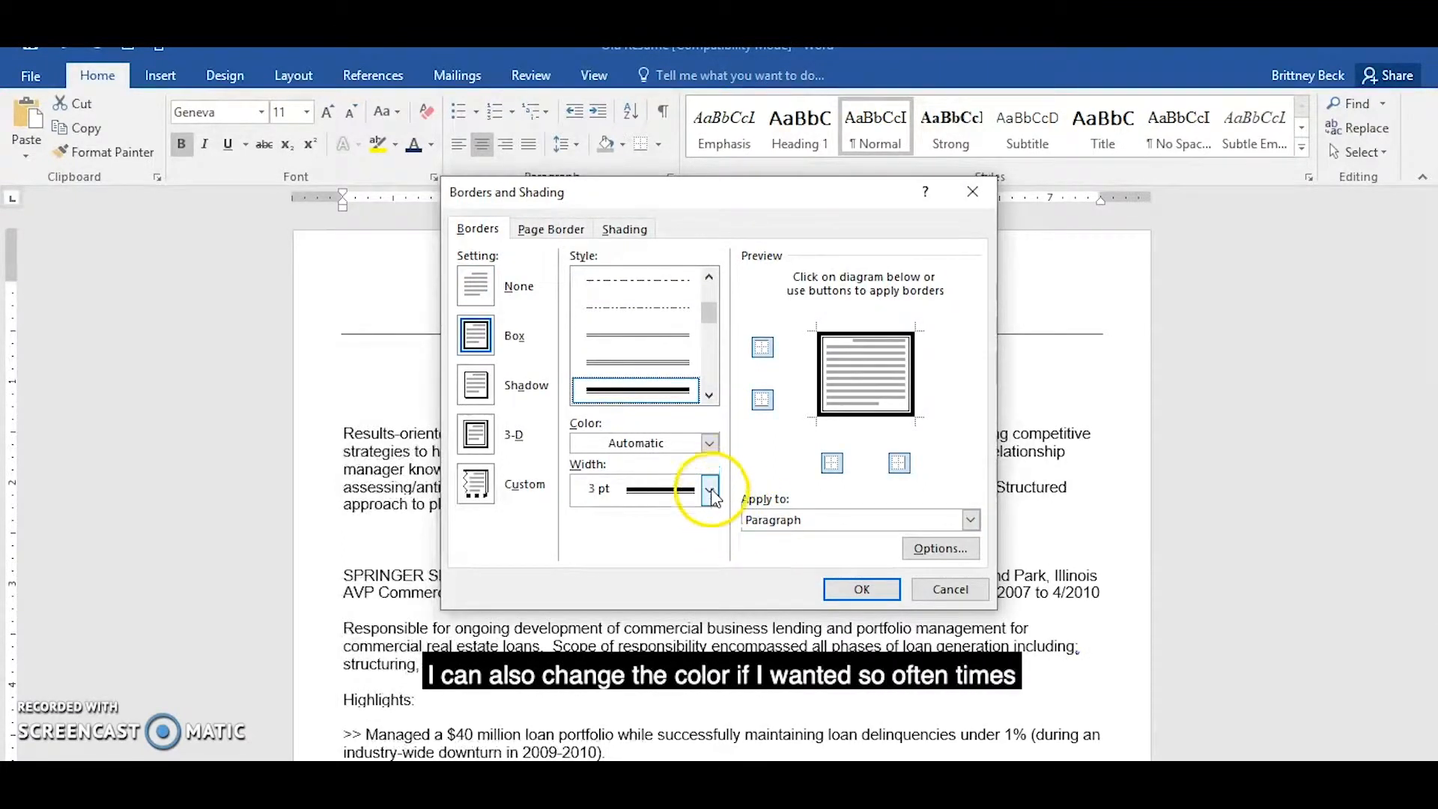
# Set the headline's box border width to 1 ½ pt, keep the color Automatic, and apply it to the paragraph.
pyautogui.click(709, 443)
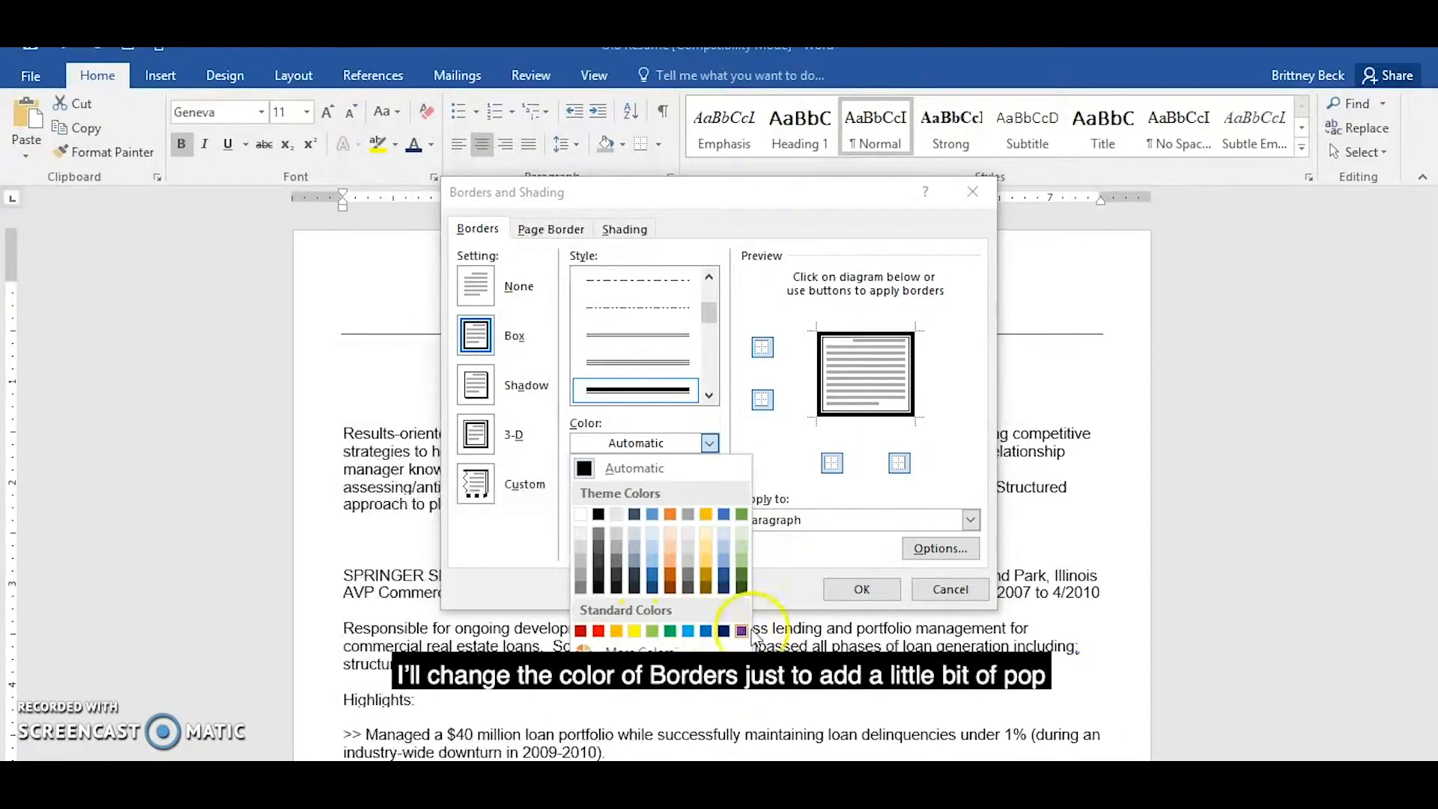
pyautogui.click(708, 444)
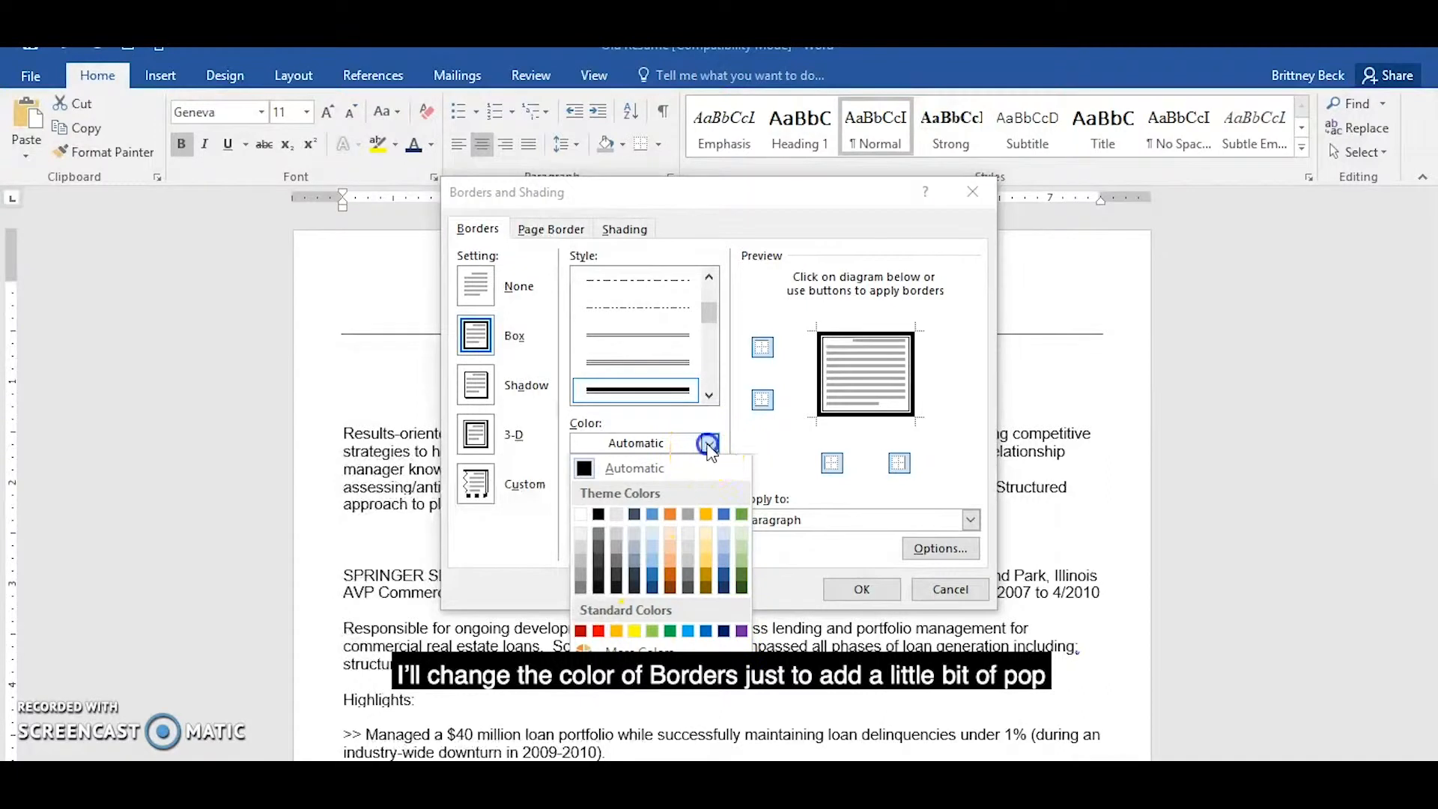
pyautogui.click(709, 491)
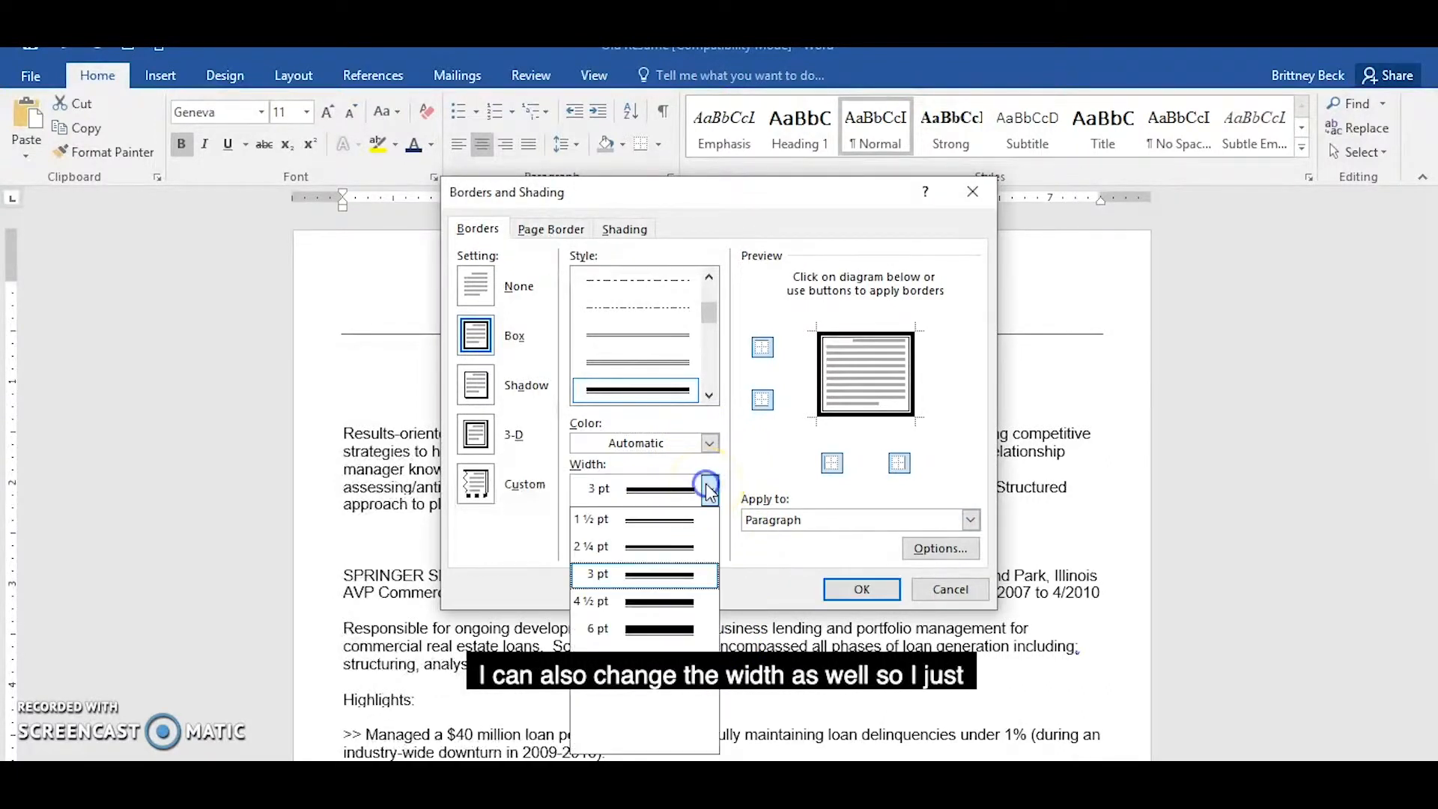
pyautogui.click(678, 523)
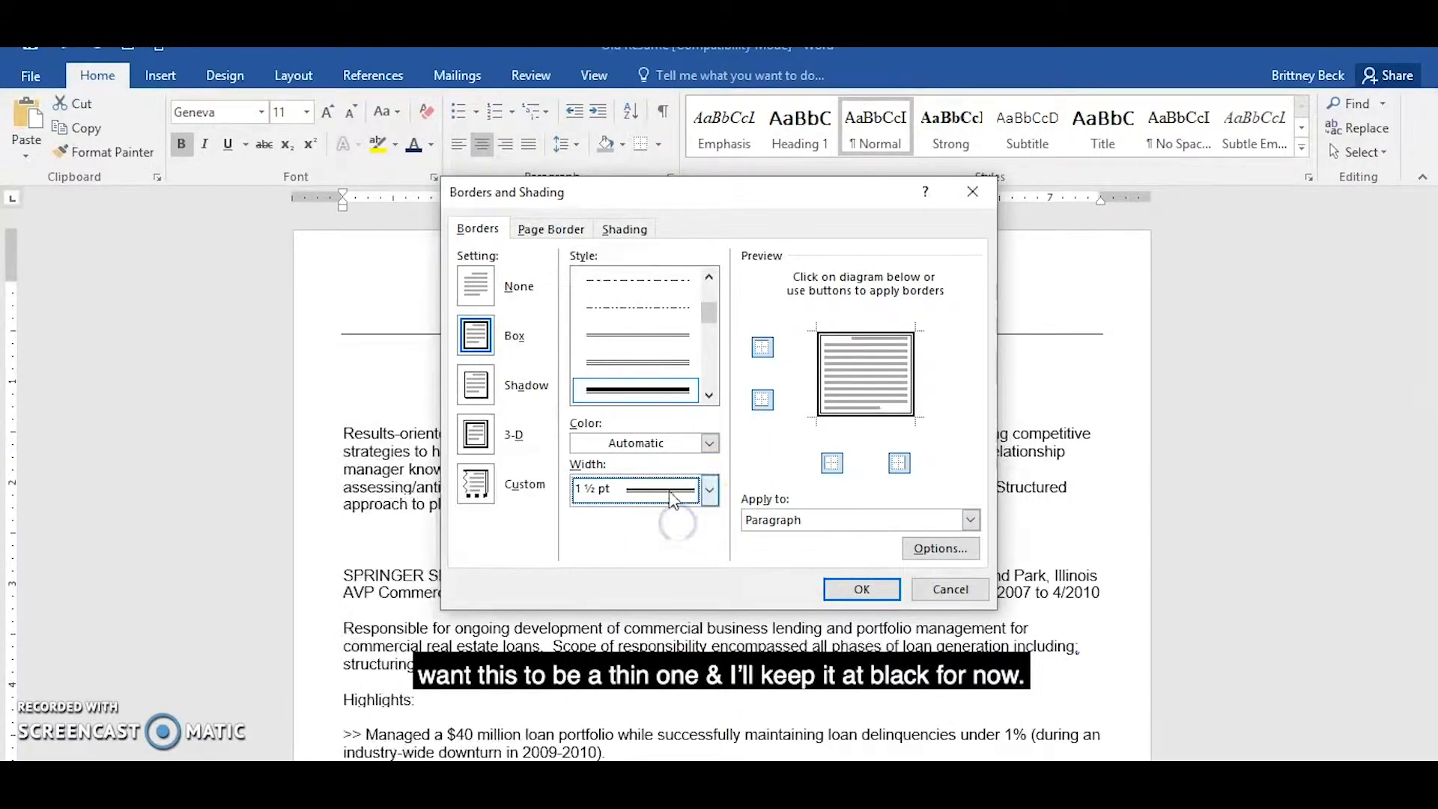
pyautogui.click(854, 590)
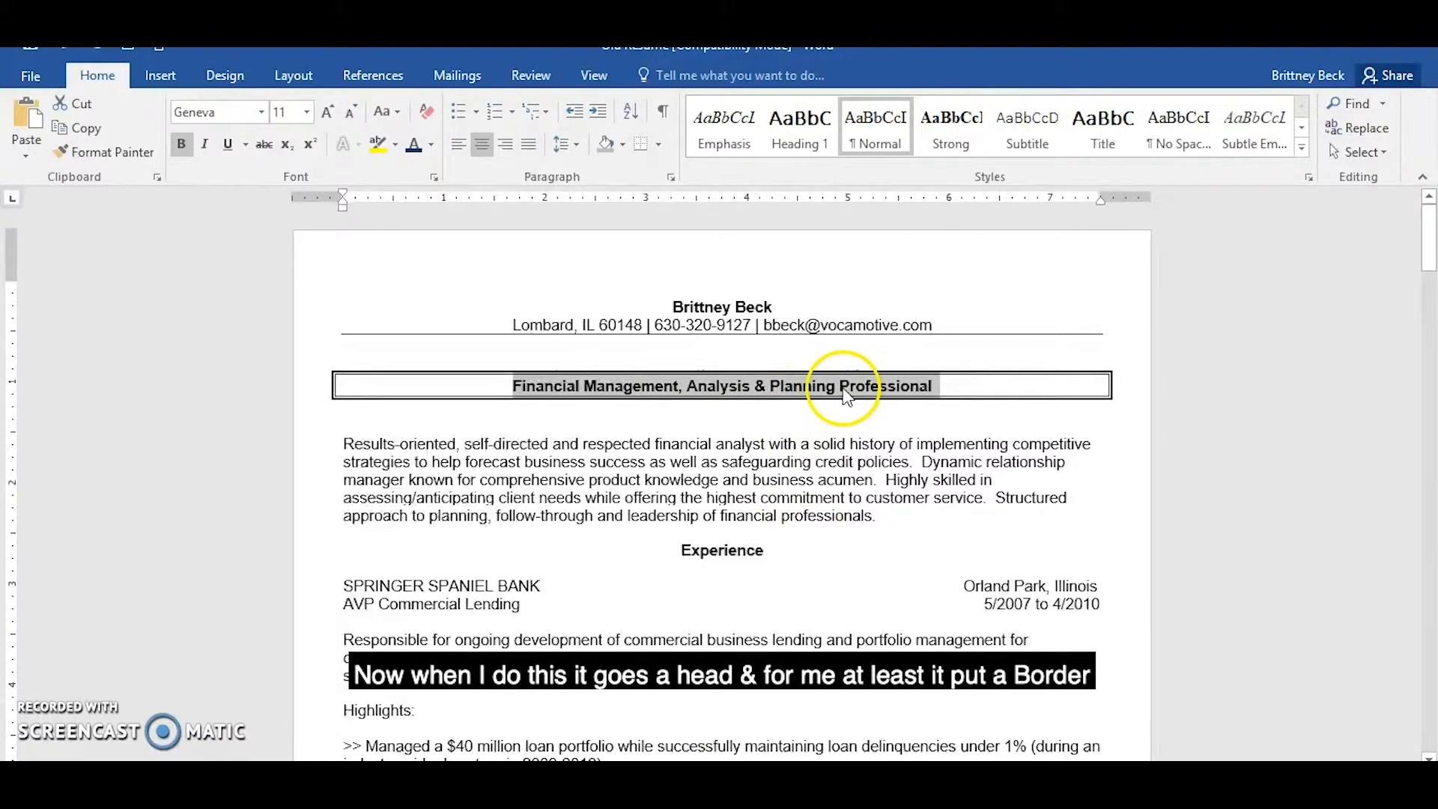
# Remove the left and right borders from the headline, keeping only its top and bottom lines.
pyautogui.click(660, 147)
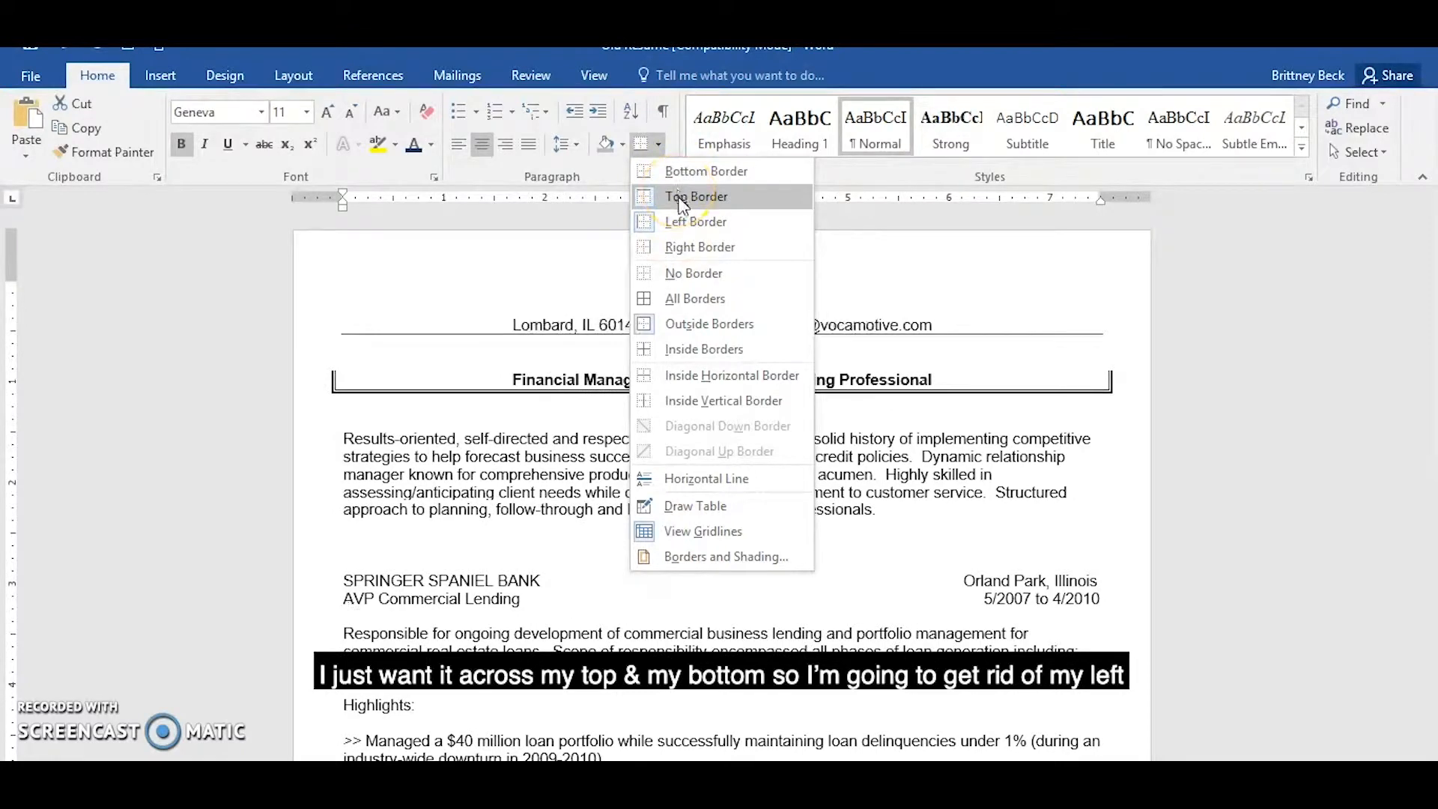
pyautogui.click(686, 222)
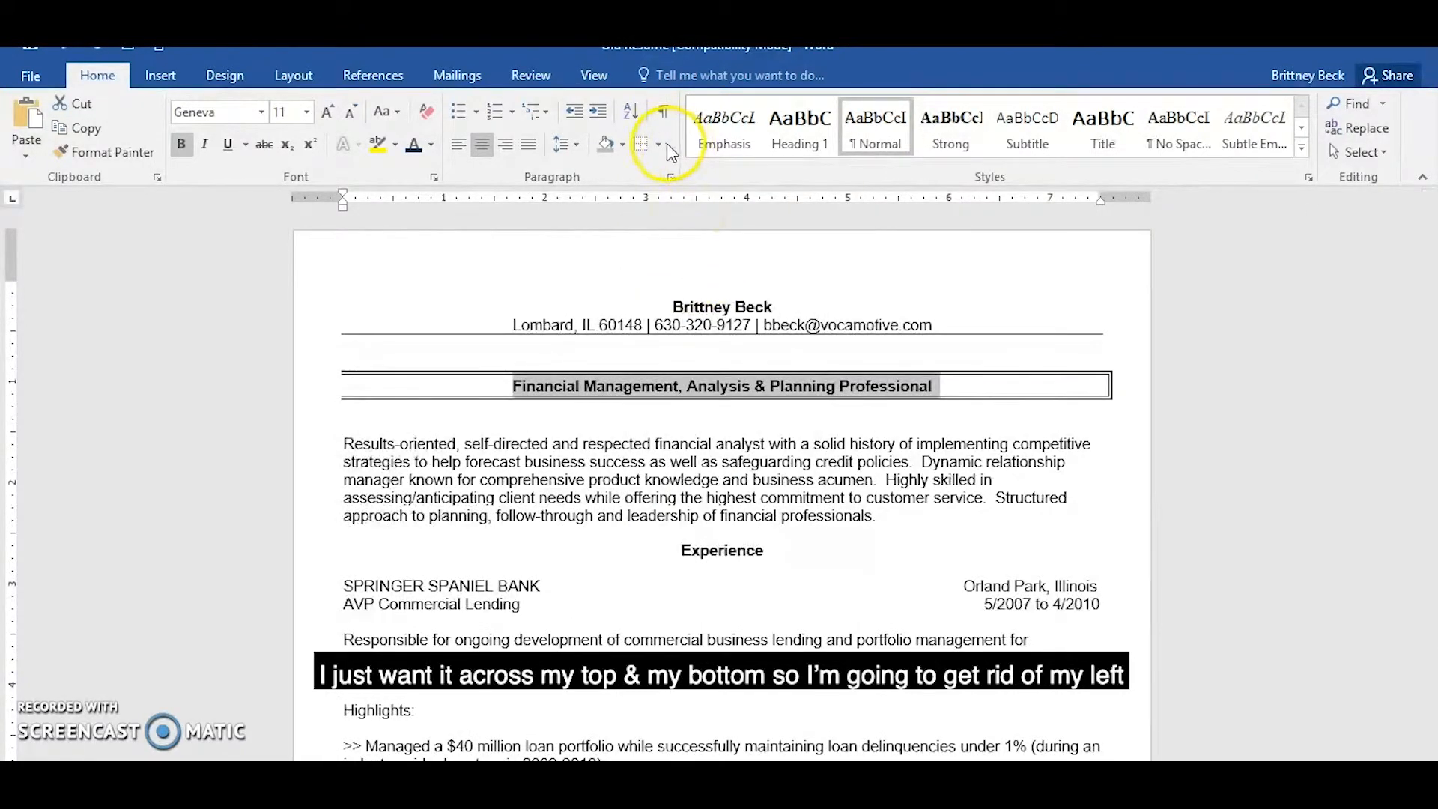
pyautogui.click(664, 144)
pyautogui.click(677, 244)
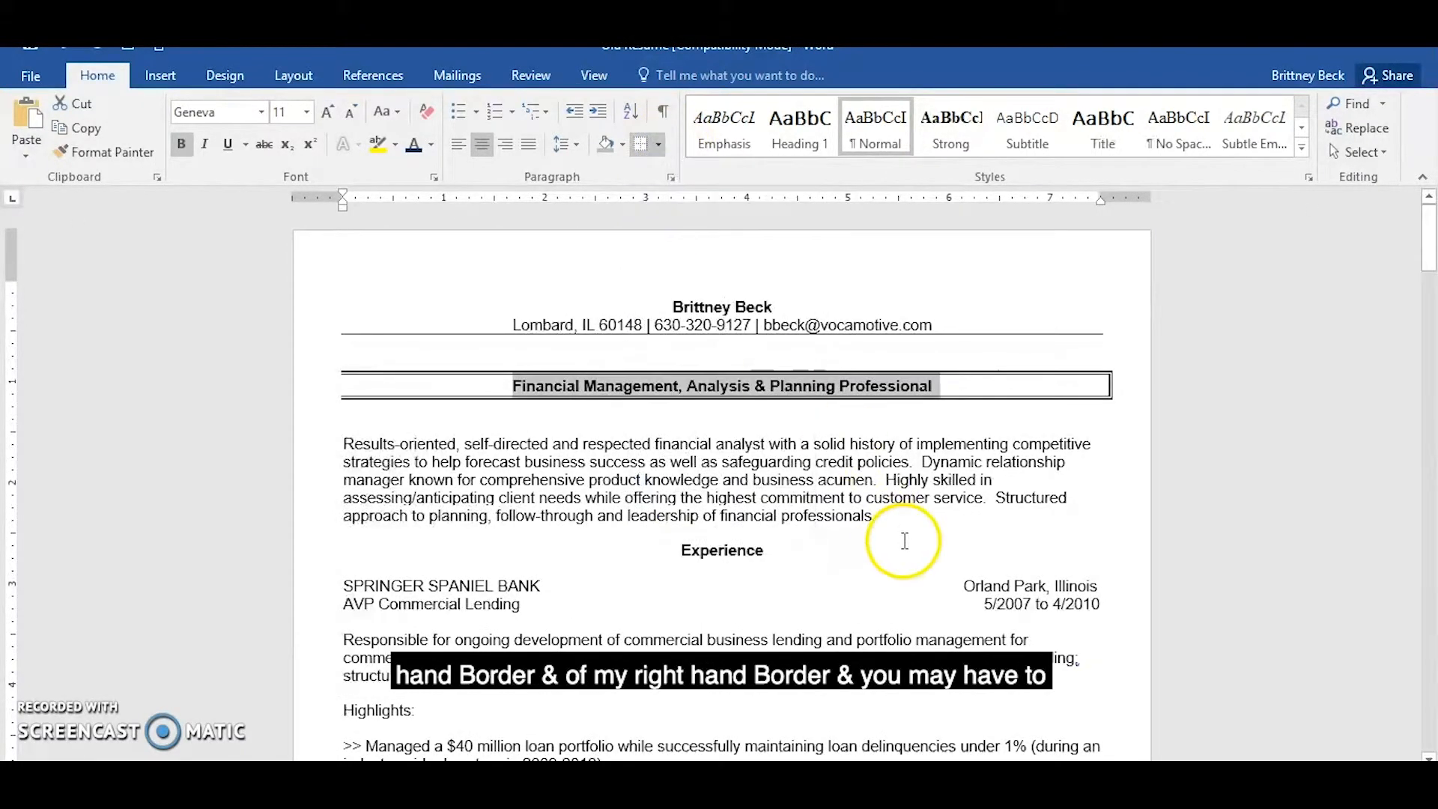
pyautogui.click(659, 144)
pyautogui.click(680, 241)
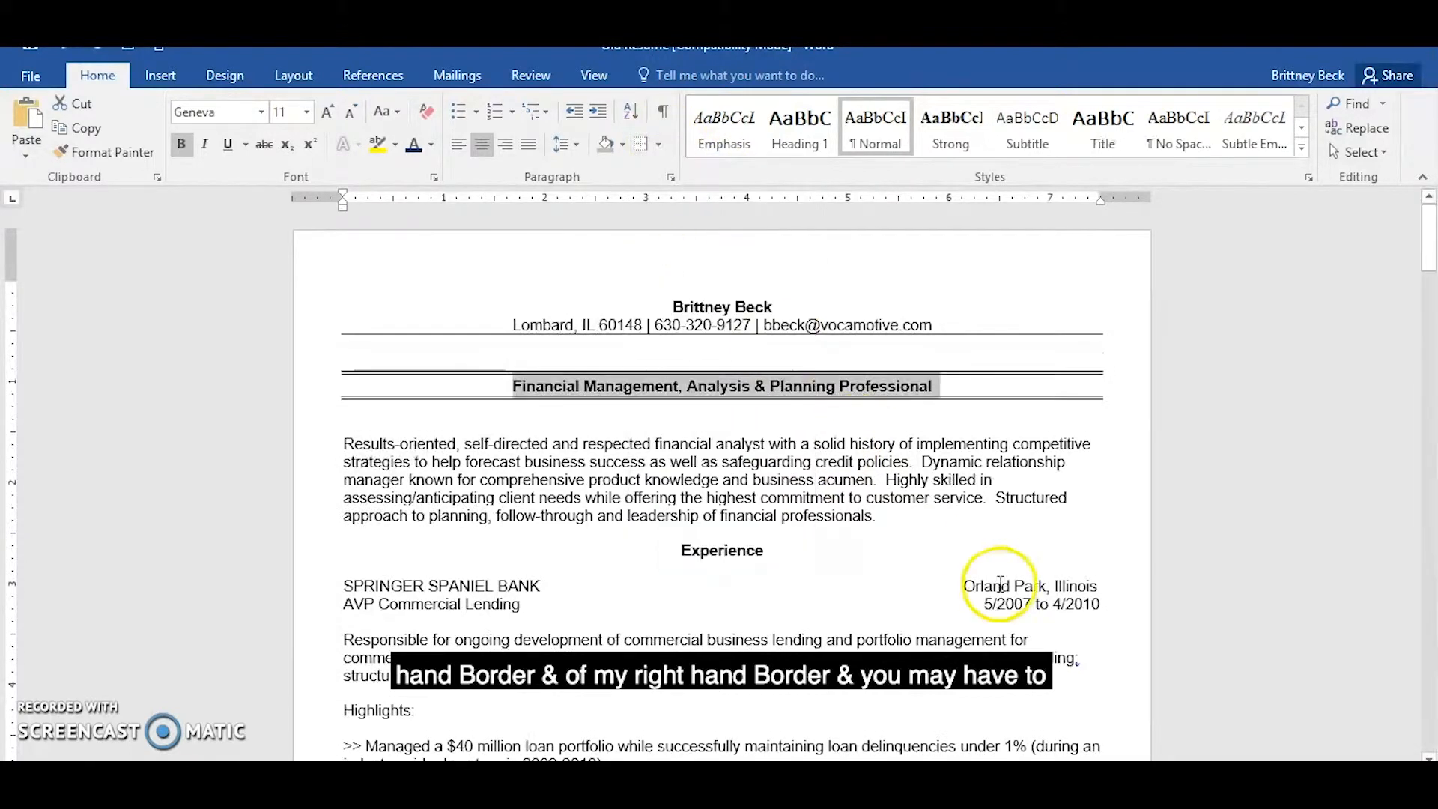
pyautogui.click(719, 463)
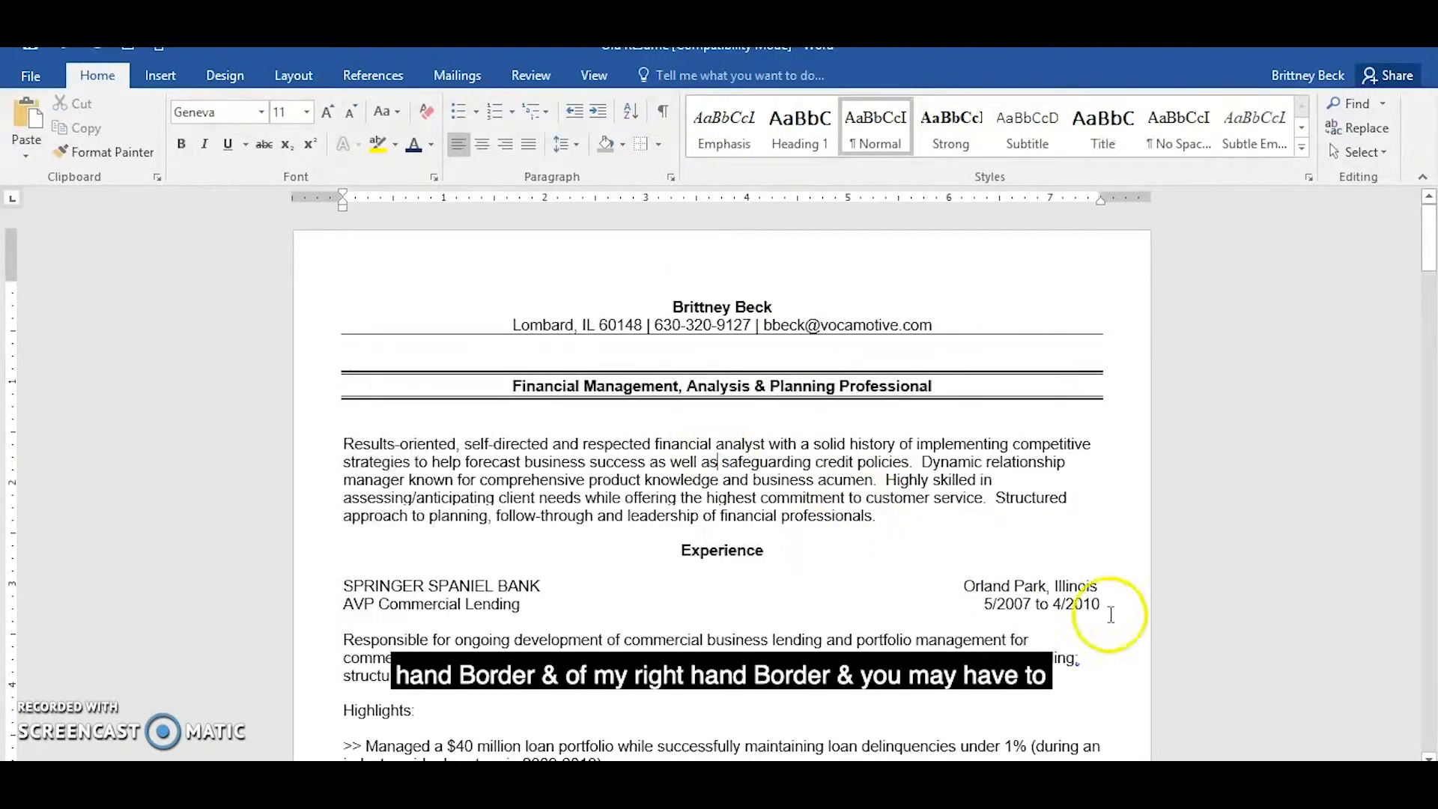
# Insert a blank spacer line above the headline text inside its borders and set its font size to 4.
pyautogui.click(510, 384)
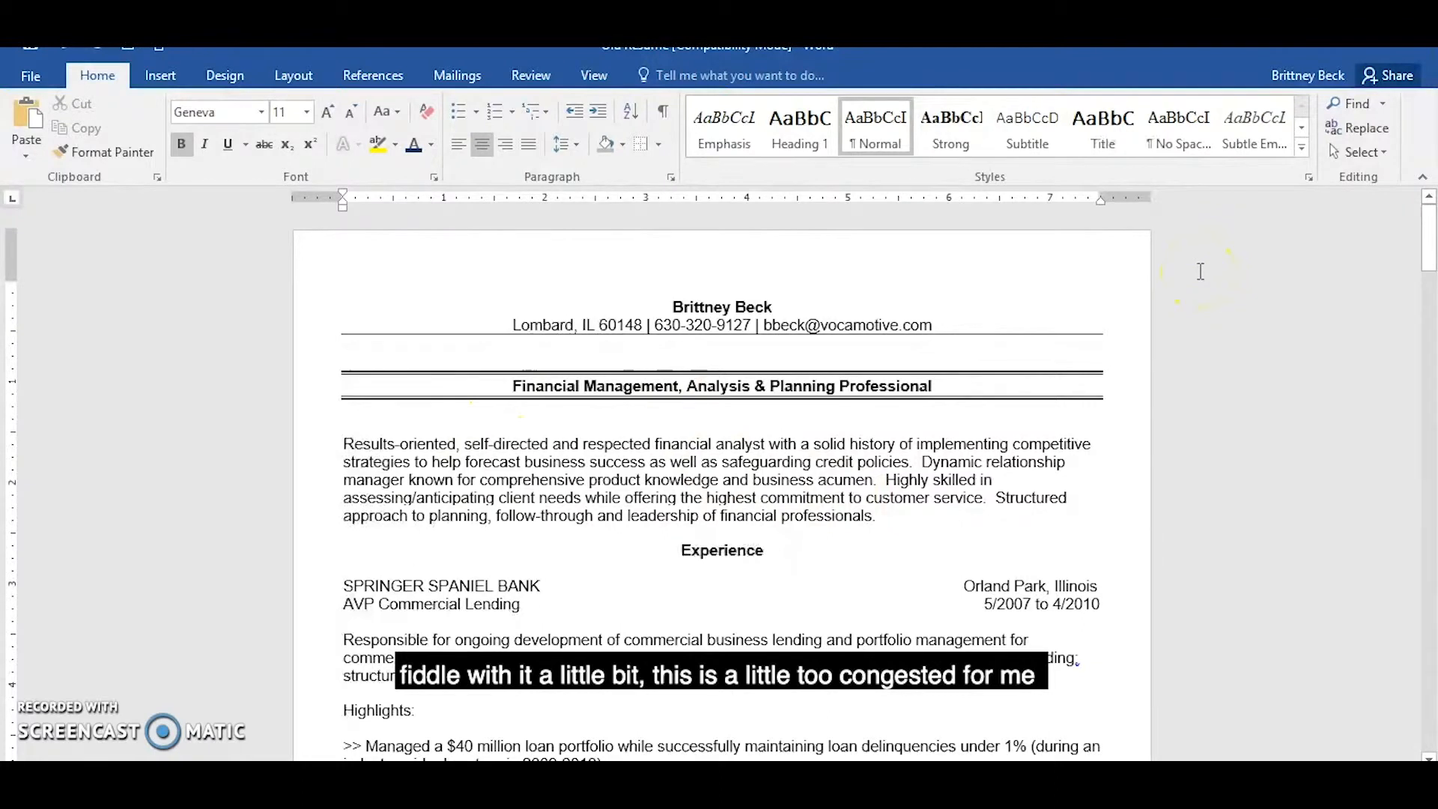
pyautogui.press('Return')
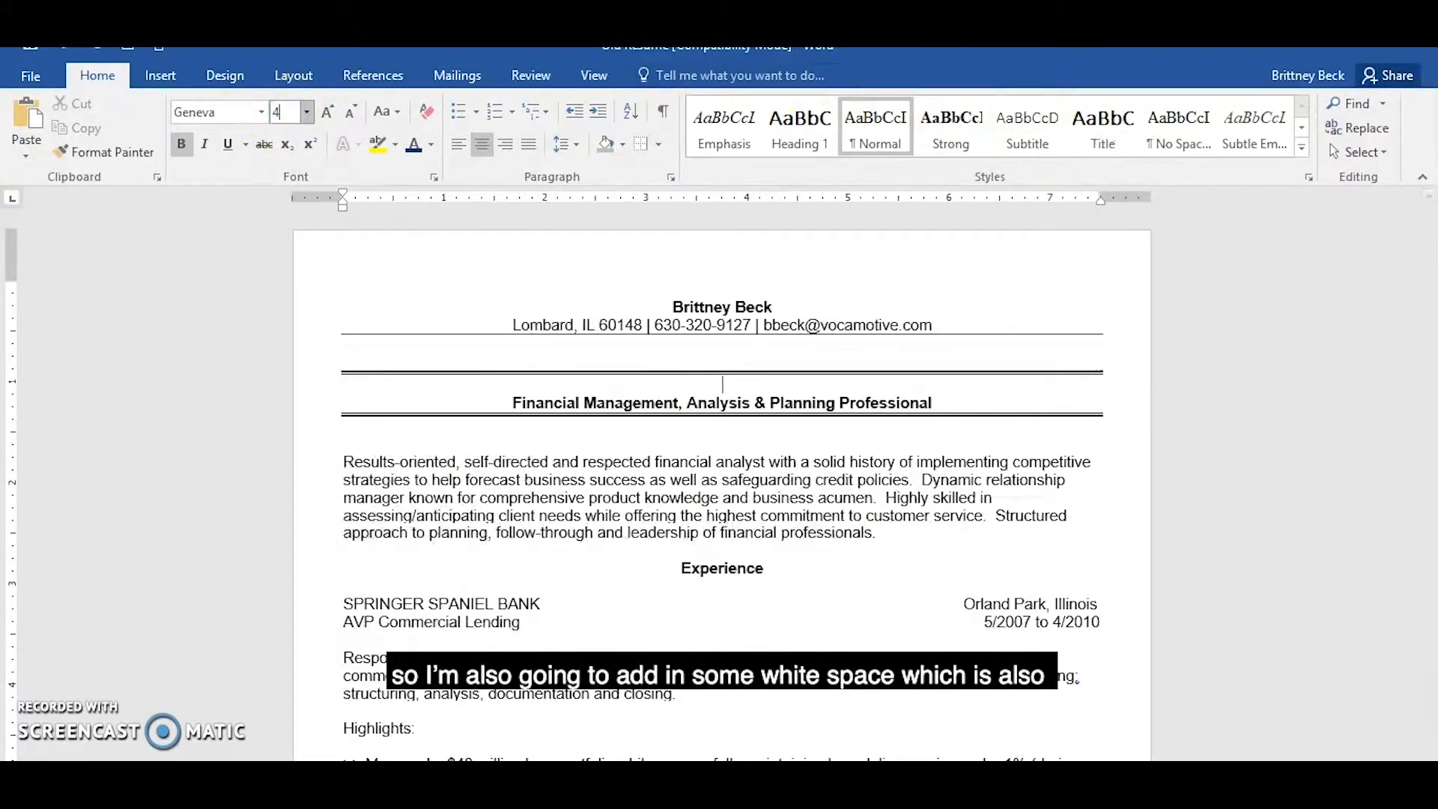
pyautogui.write('4')
pyautogui.press('Return')
# Insert a blank spacer line below the headline text inside its borders and set its font size to 4.
pyautogui.click(941, 391)
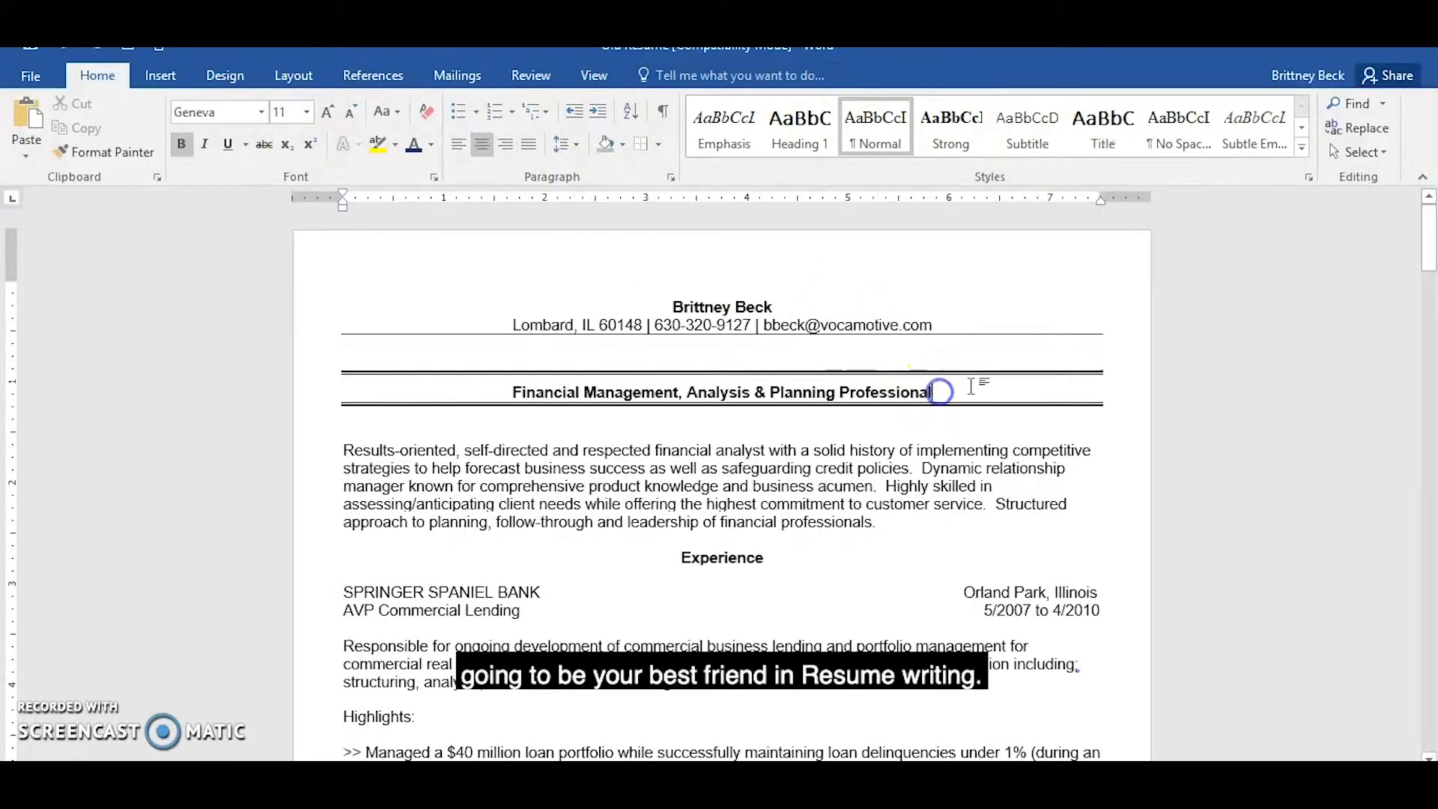
pyautogui.press('Return')
pyautogui.click(288, 113)
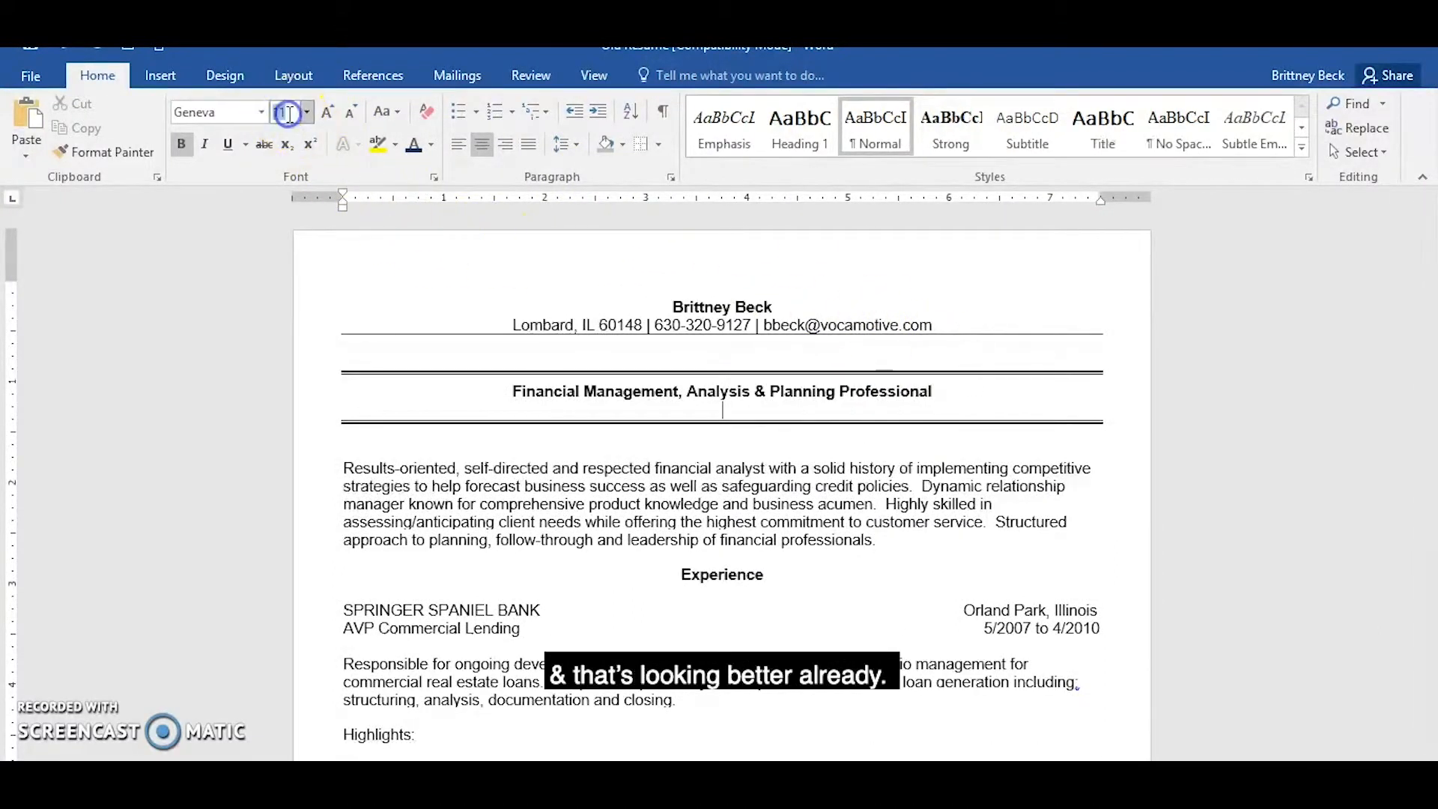
pyautogui.write('4')
pyautogui.press('Return')
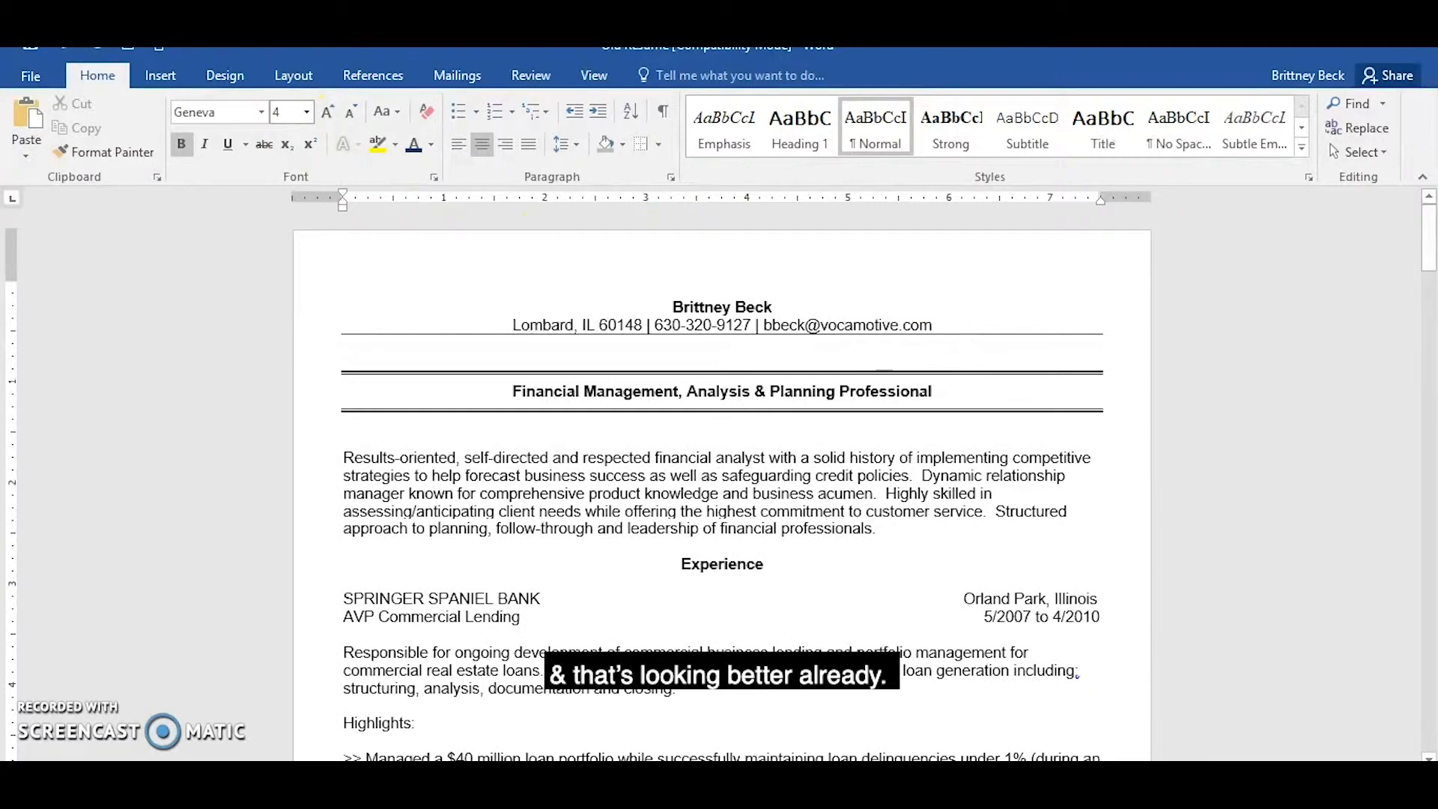
pyautogui.click(890, 463)
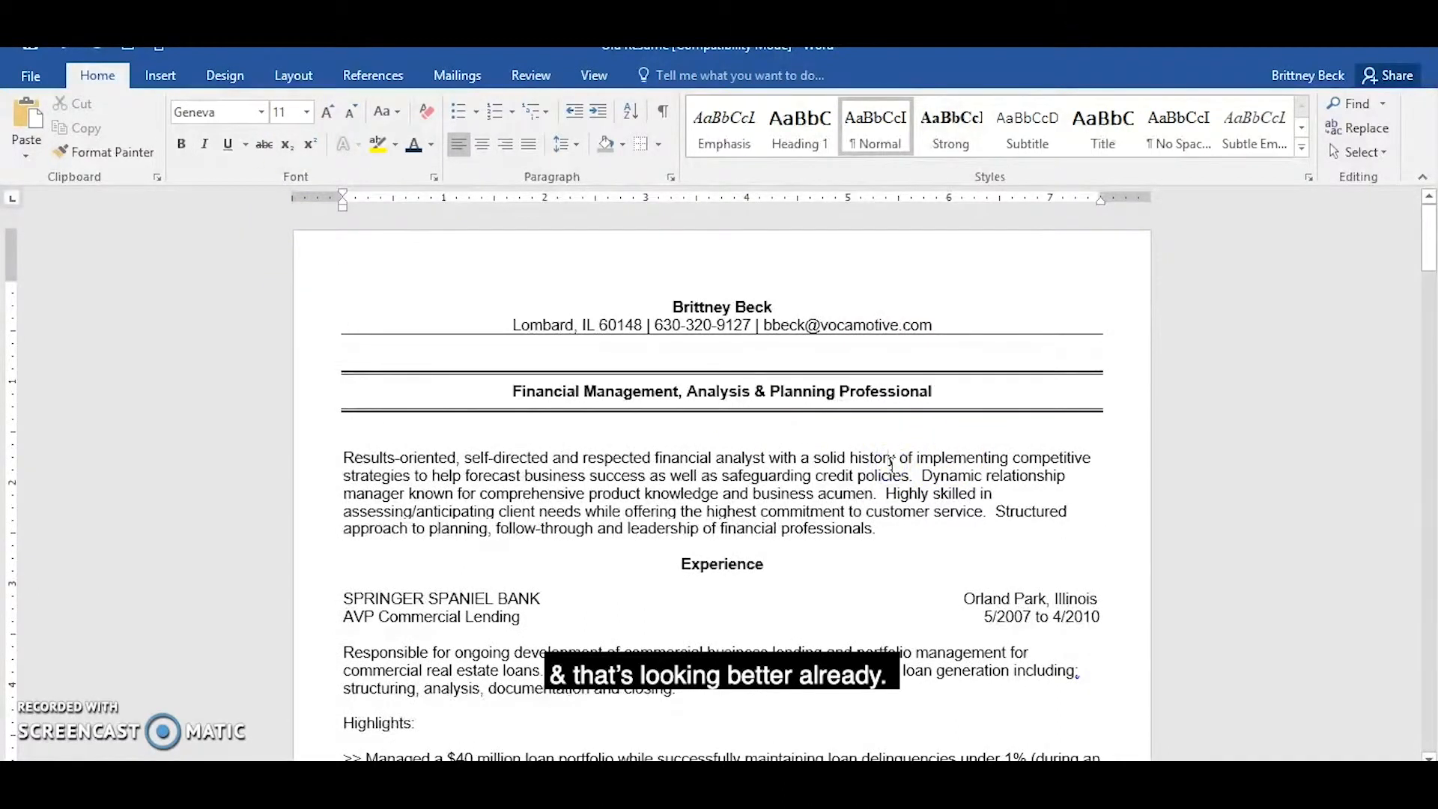
# Check that the border style for the "Experience" heading is a plain single line and add a bottom border beneath it.
pyautogui.click(676, 563)
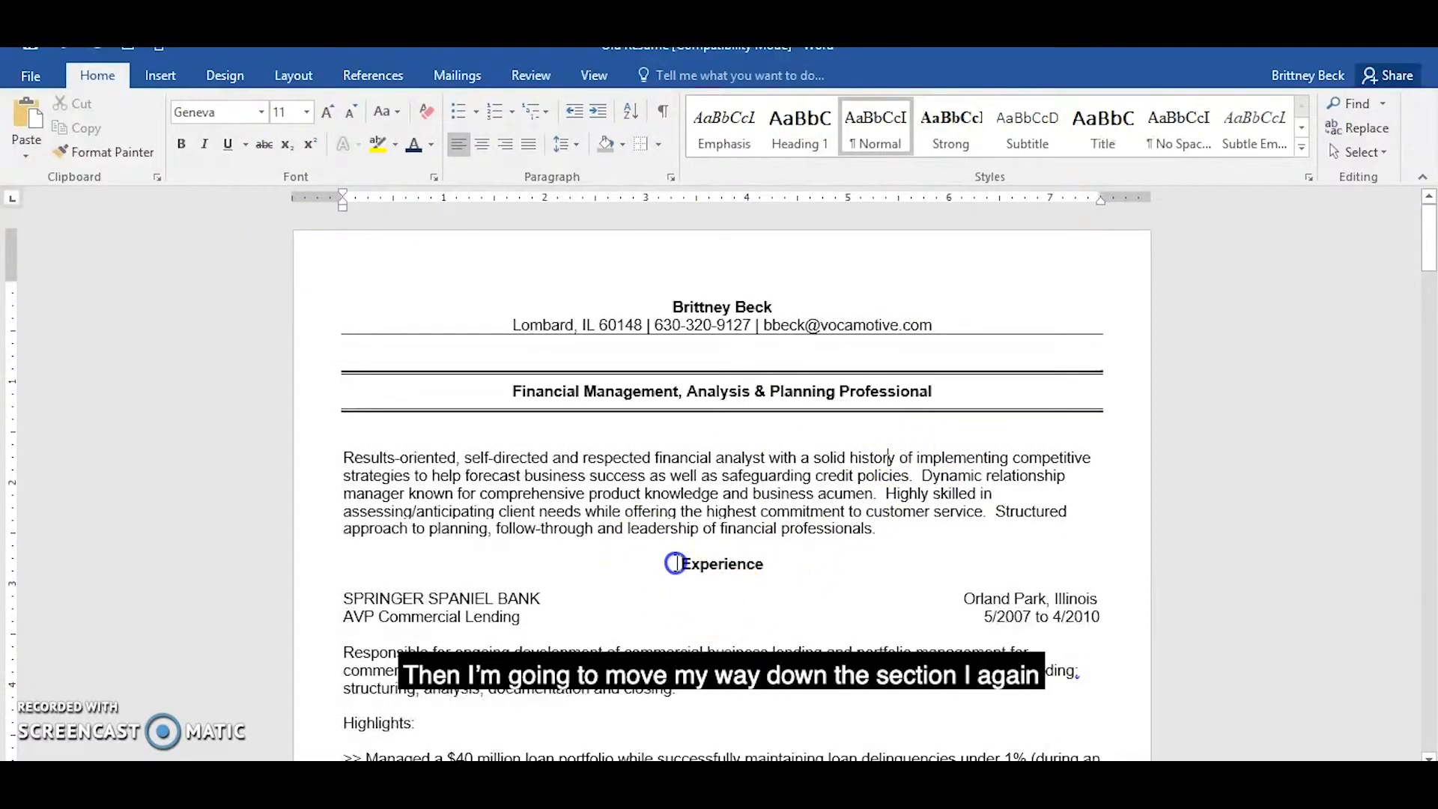
pyautogui.moveTo(767, 565); pyautogui.dragTo(758, 568)
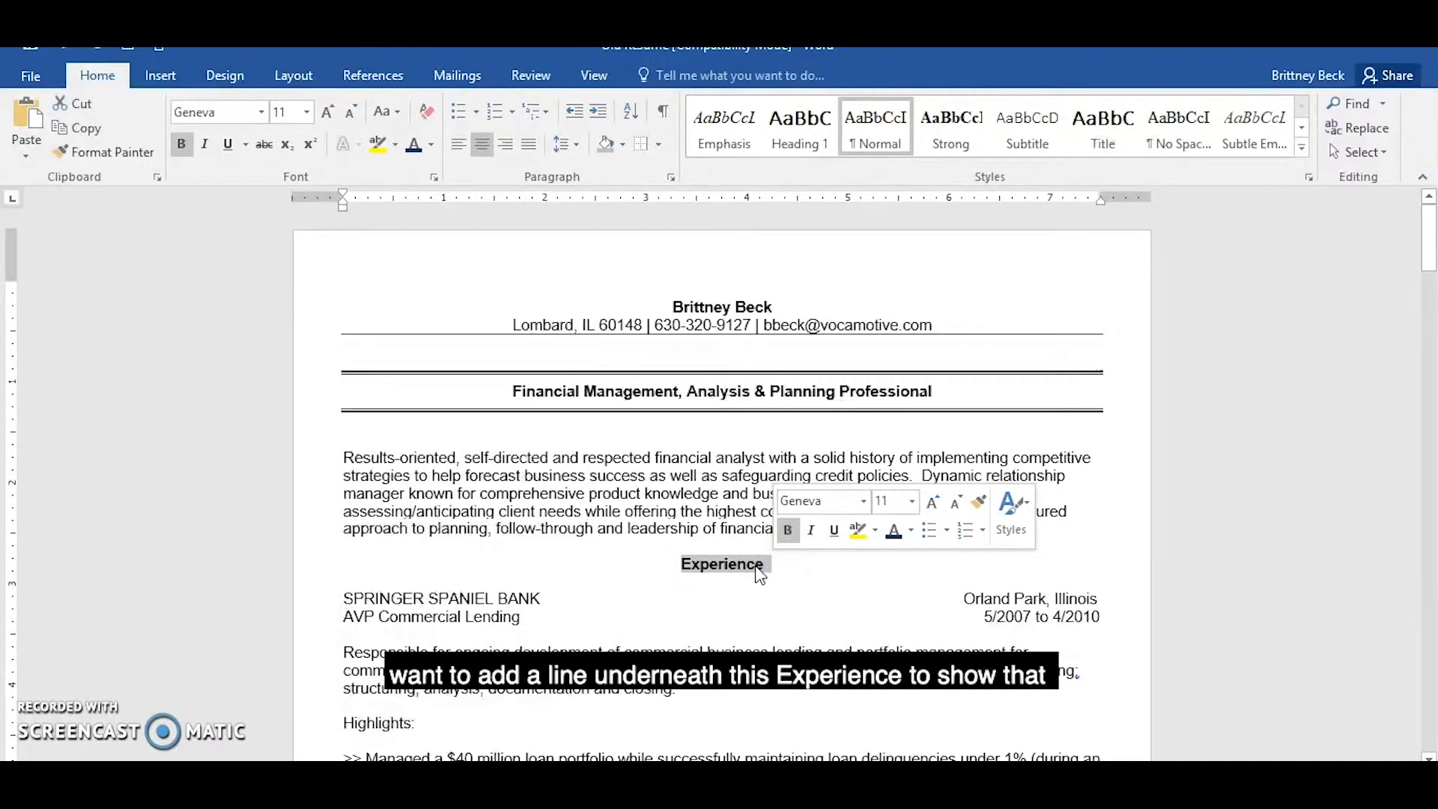
pyautogui.click(658, 144)
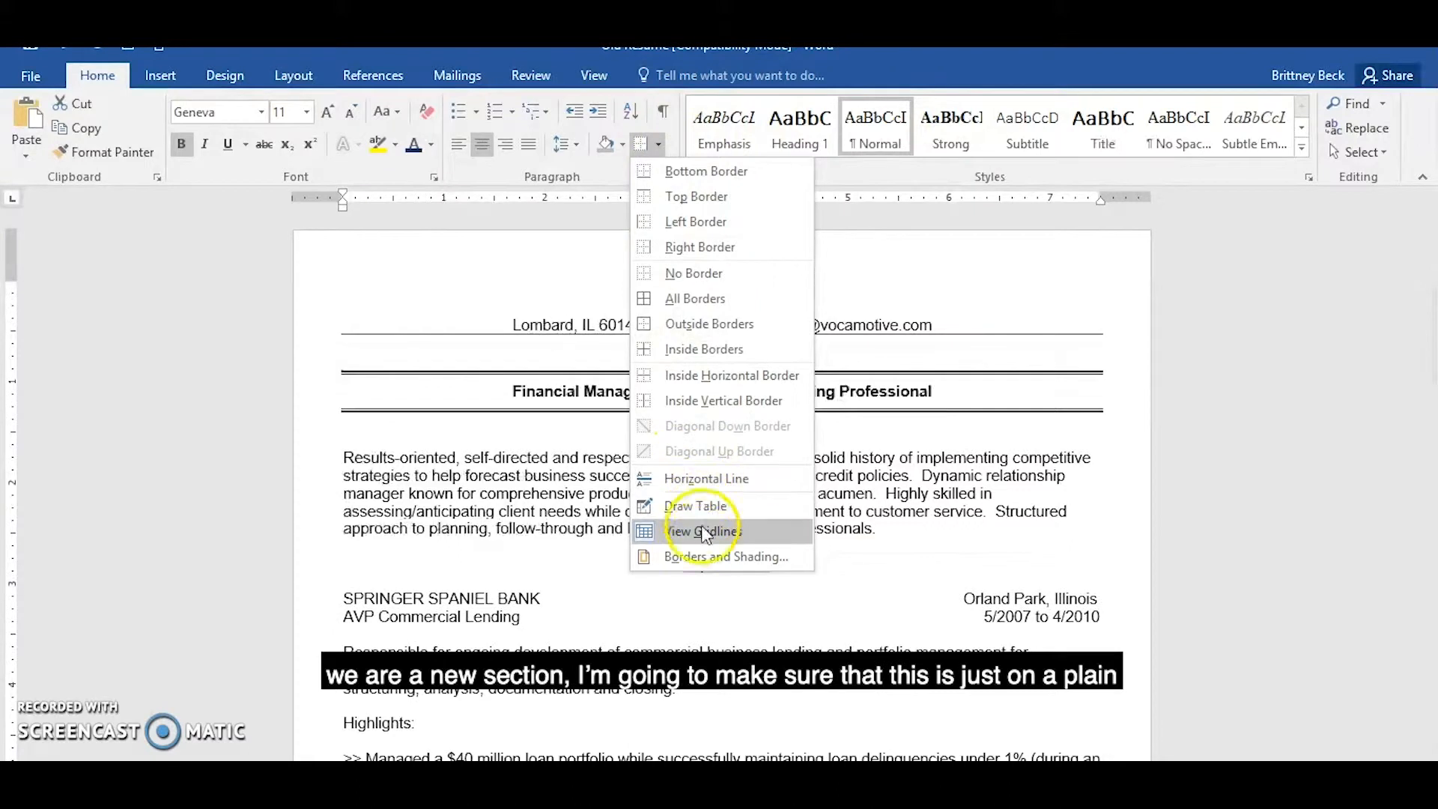
pyautogui.click(698, 555)
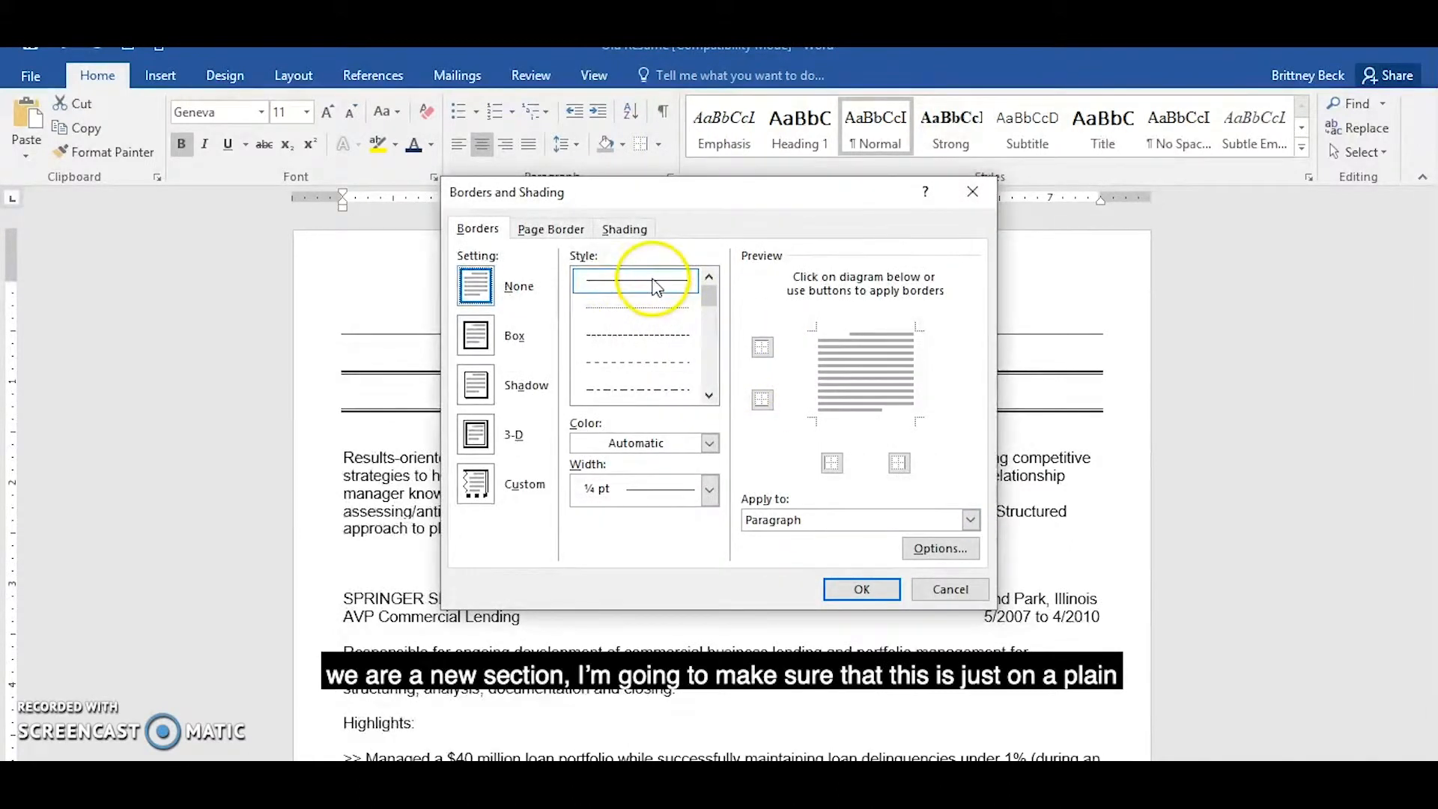
pyautogui.click(858, 587)
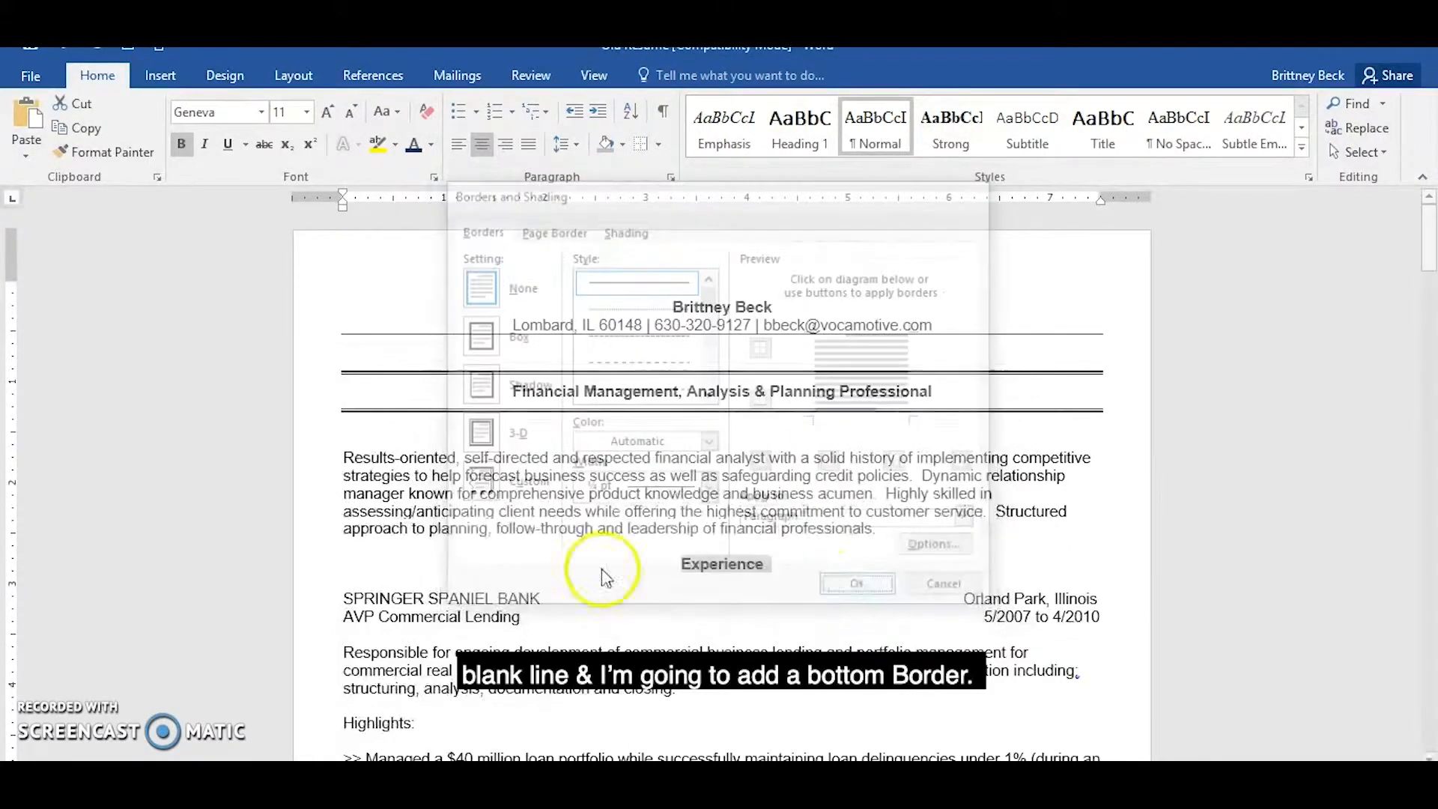
pyautogui.click(659, 147)
pyautogui.click(653, 169)
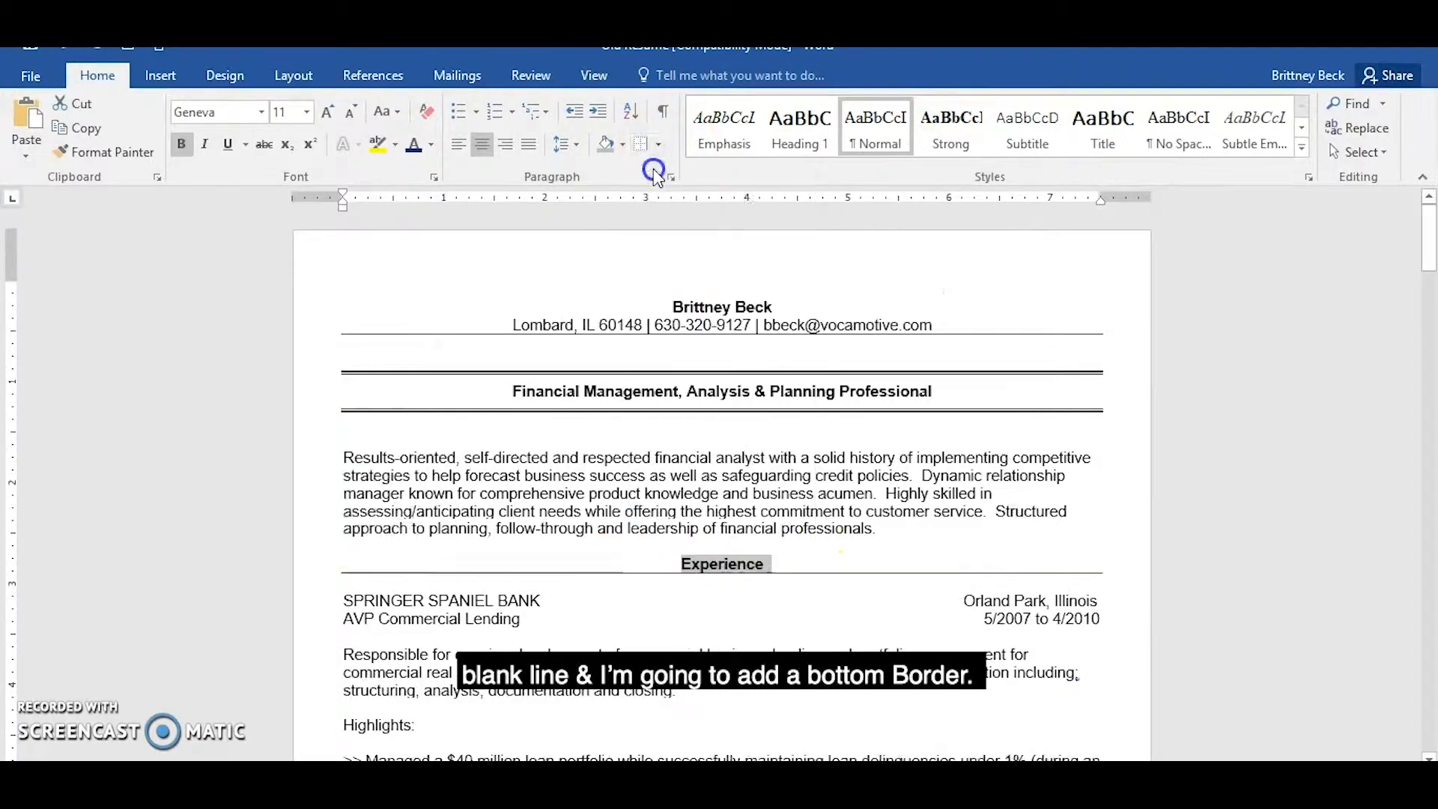
pyautogui.click(787, 697)
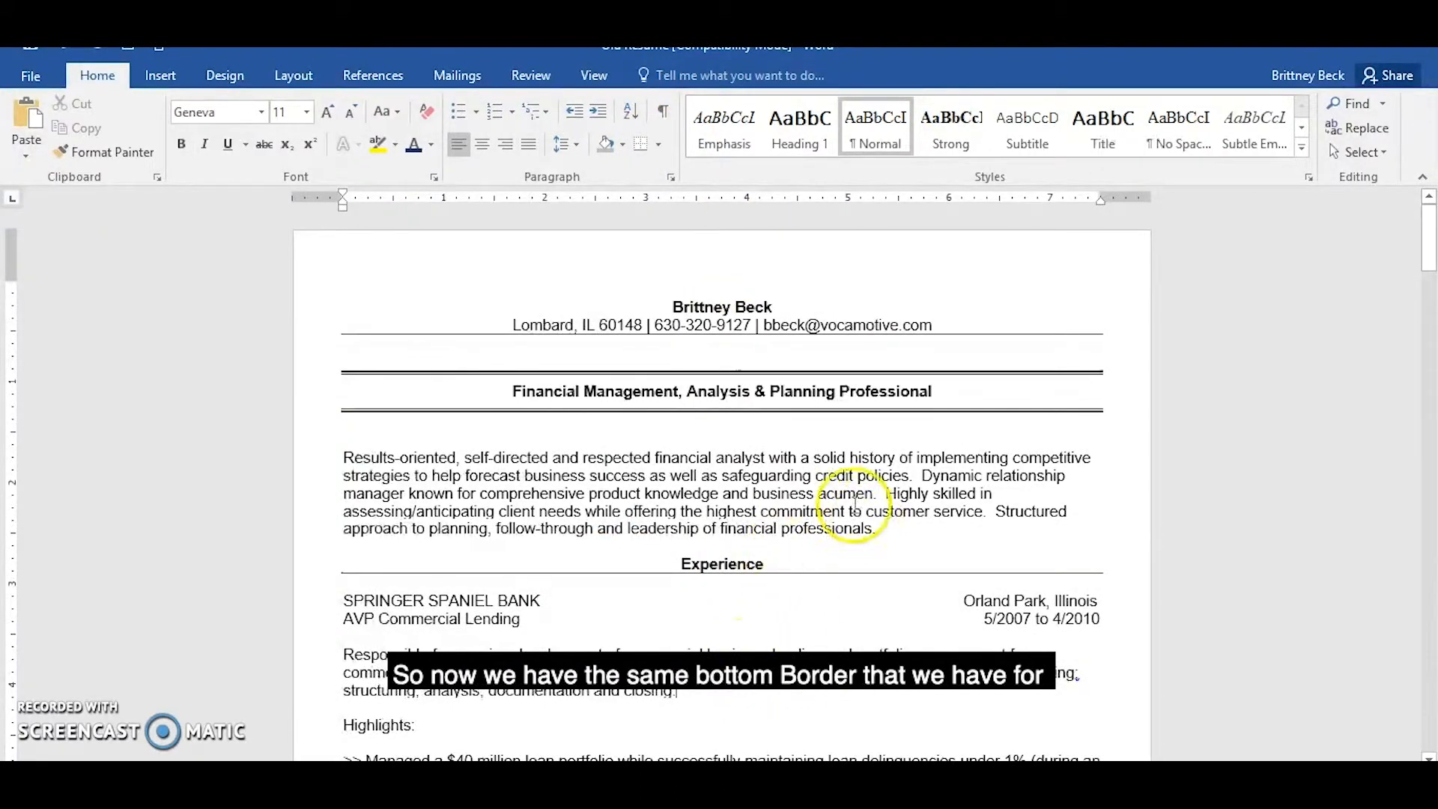
pyautogui.moveTo(673, 309); pyautogui.dragTo(946, 327)
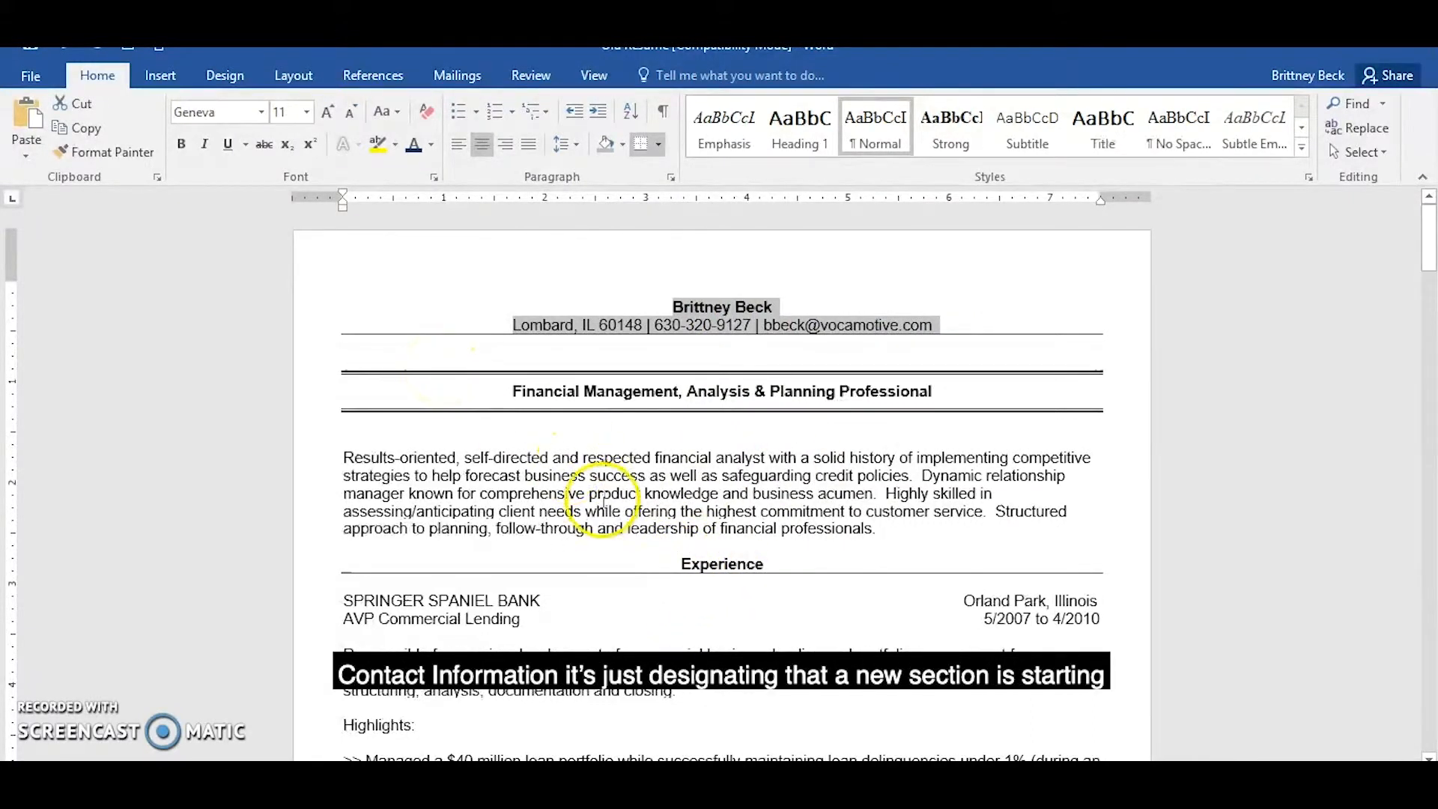
pyautogui.scroll(-3, 603, 499)
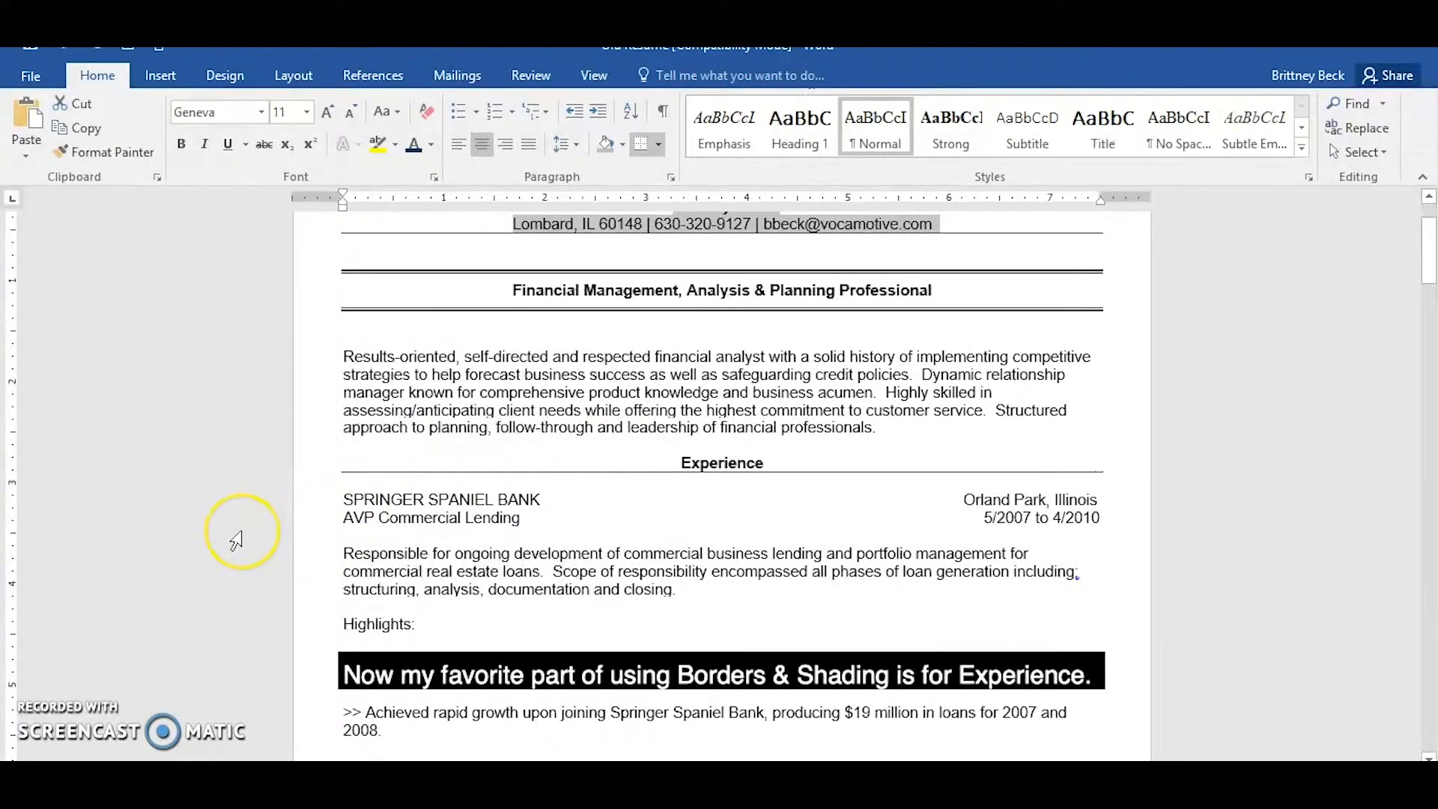
pyautogui.moveTo(342, 505); pyautogui.dragTo(1118, 517)
pyautogui.click(730, 626)
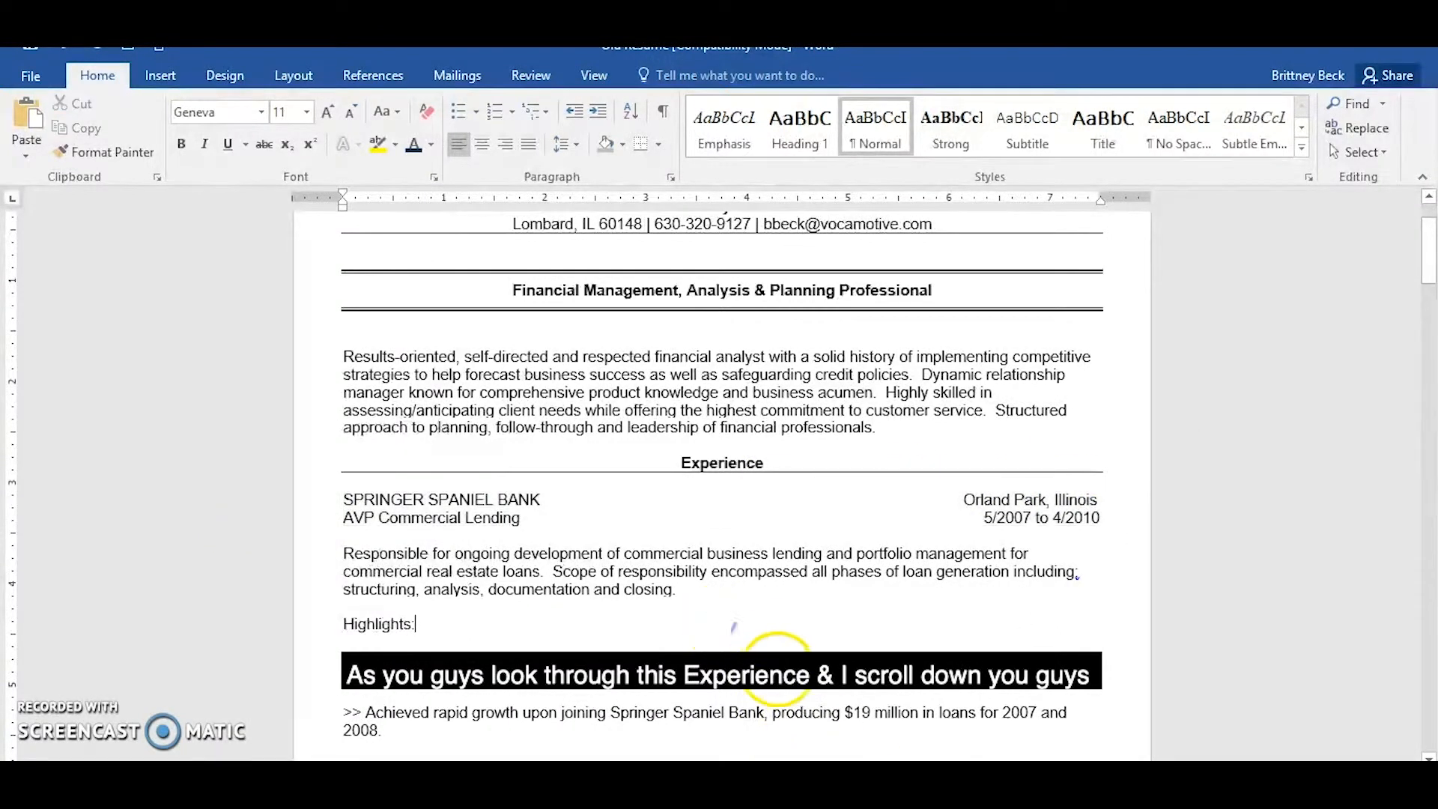
# Add plain single borders above and below the two-line "SPRINGER SPANIEL BANK" and "AVP Commercial Lending" entry heading.
pyautogui.scroll(-5, 805, 645)
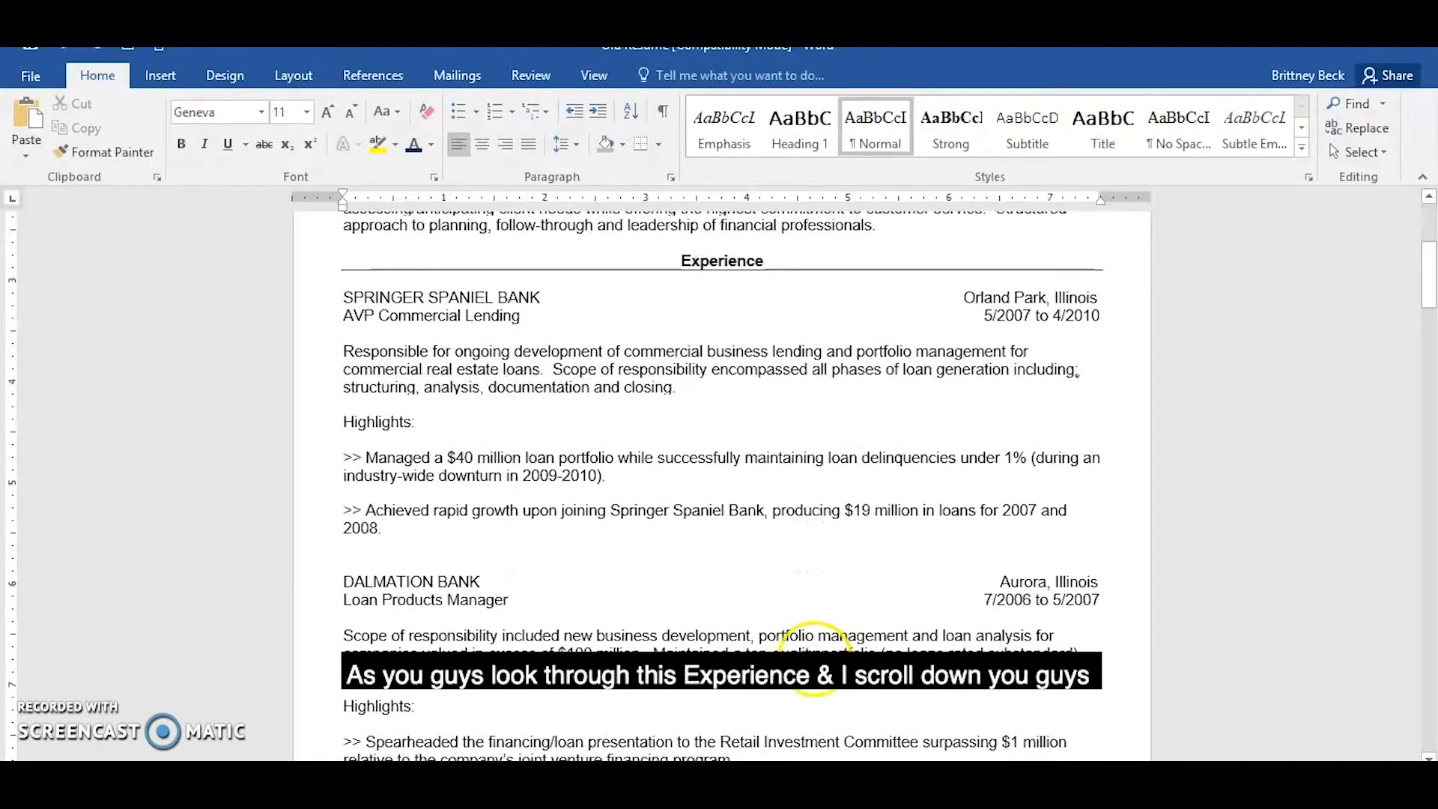
pyautogui.scroll(-4, 815, 659)
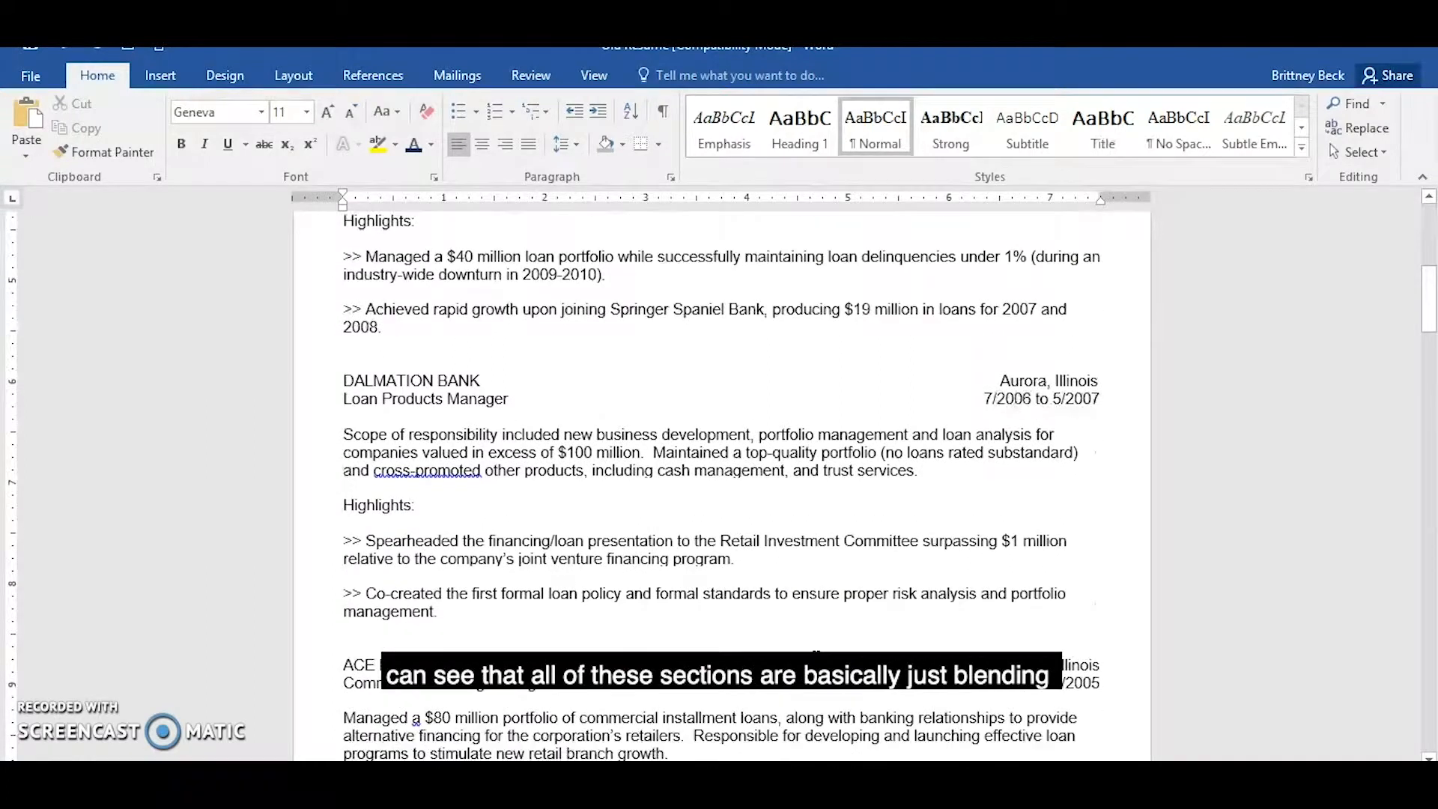
pyautogui.scroll(4, 816, 654)
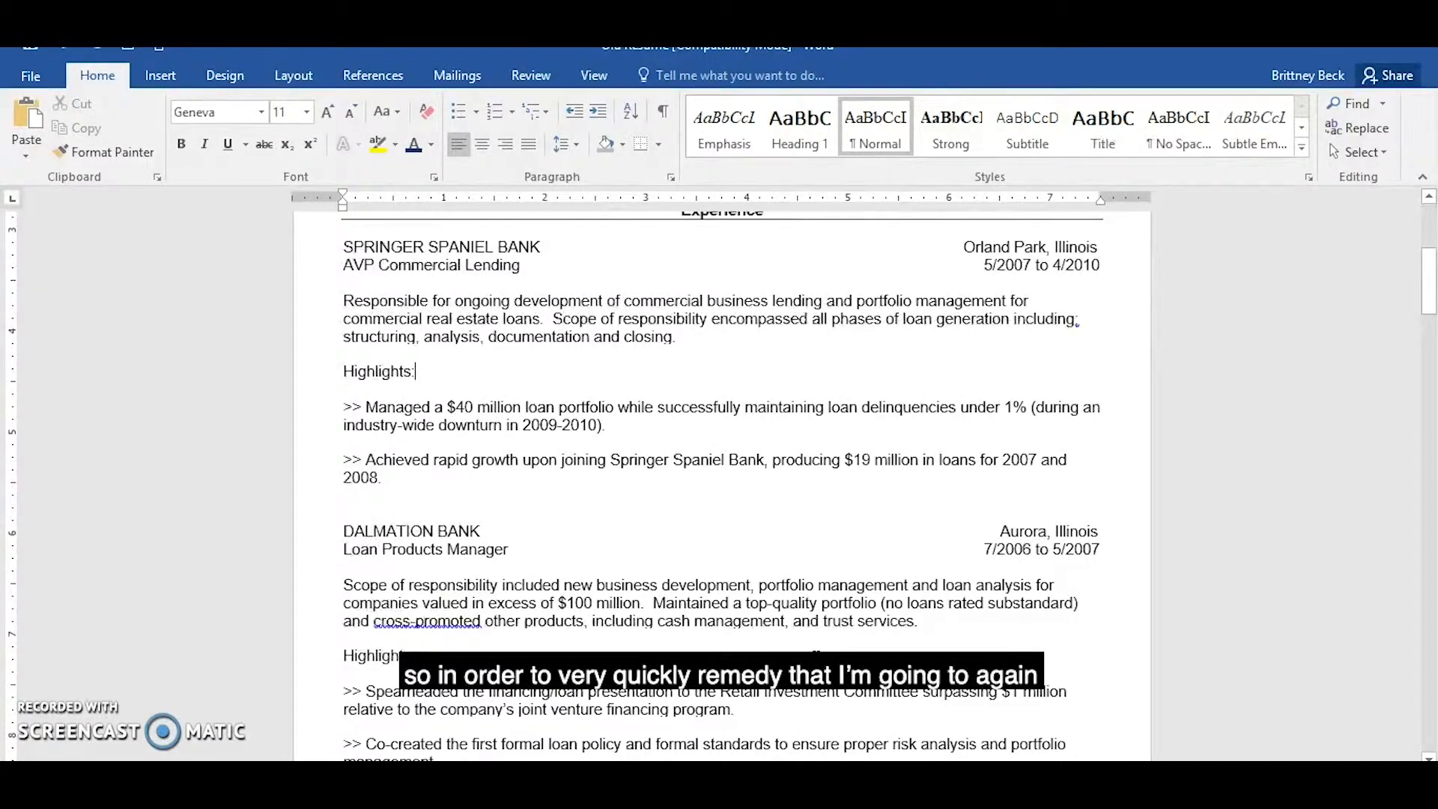
pyautogui.click(347, 247)
pyautogui.moveTo(347, 247); pyautogui.dragTo(1109, 262)
pyautogui.click(662, 142)
pyautogui.click(666, 171)
pyautogui.click(662, 142)
pyautogui.click(681, 196)
pyautogui.click(555, 448)
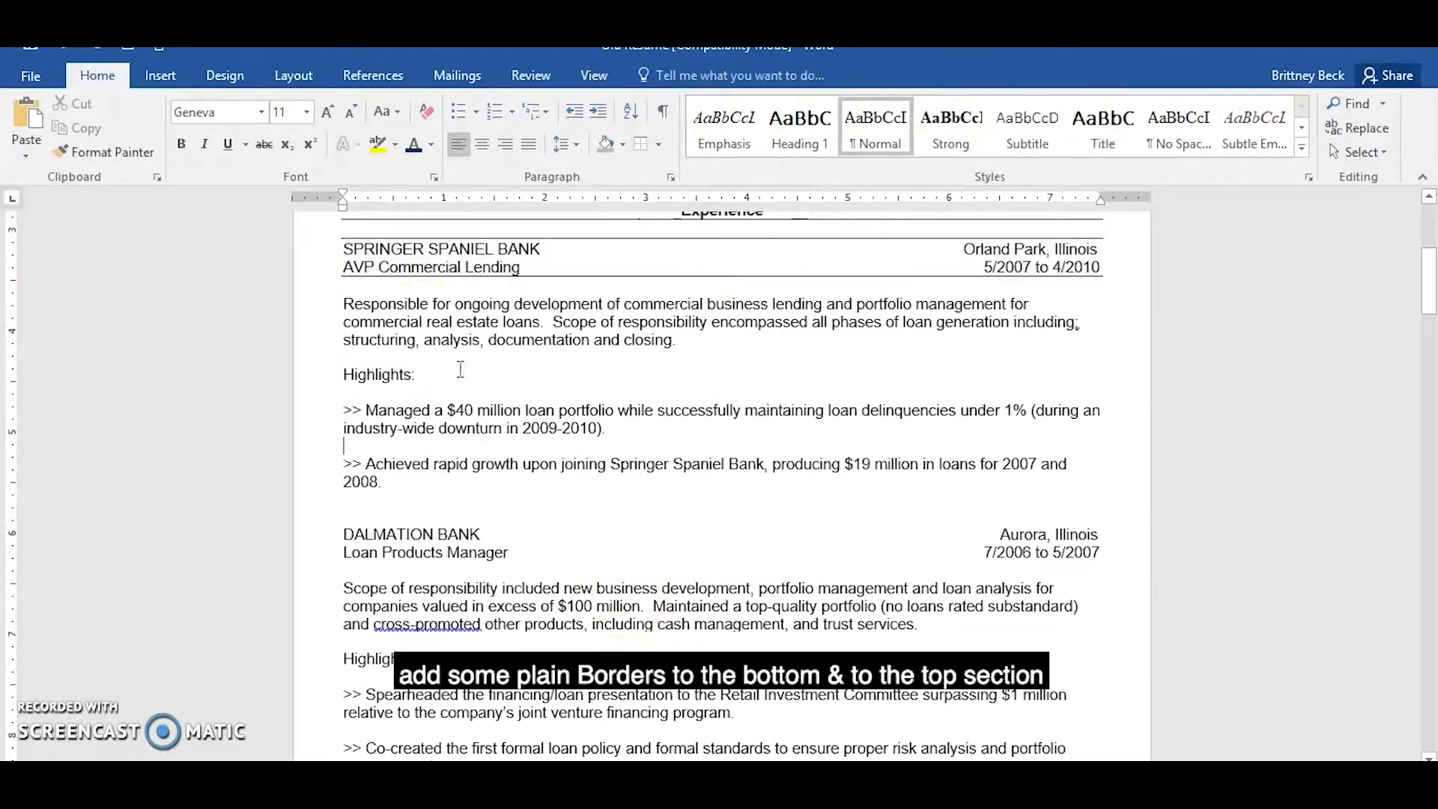
# Shade the "SPRINGER SPANIEL BANK" line across its full width with a gray from the theme colors.
pyautogui.moveTo(344, 250)
pyautogui.mouseDown()
pyautogui.moveTo(521, 228)
pyautogui.moveTo(690, 253)
pyautogui.moveTo(1108, 241)
pyautogui.mouseUp()
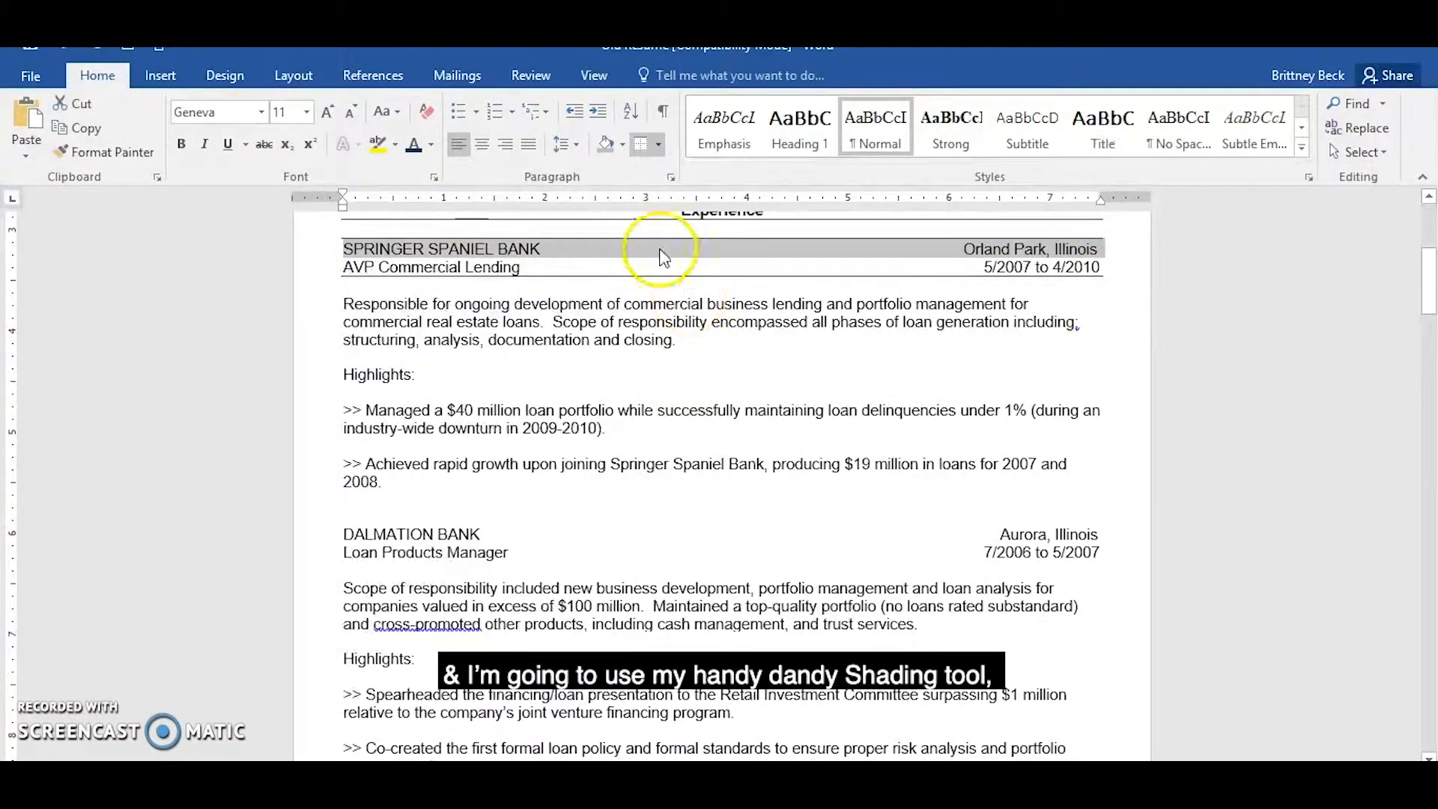
pyautogui.click(622, 144)
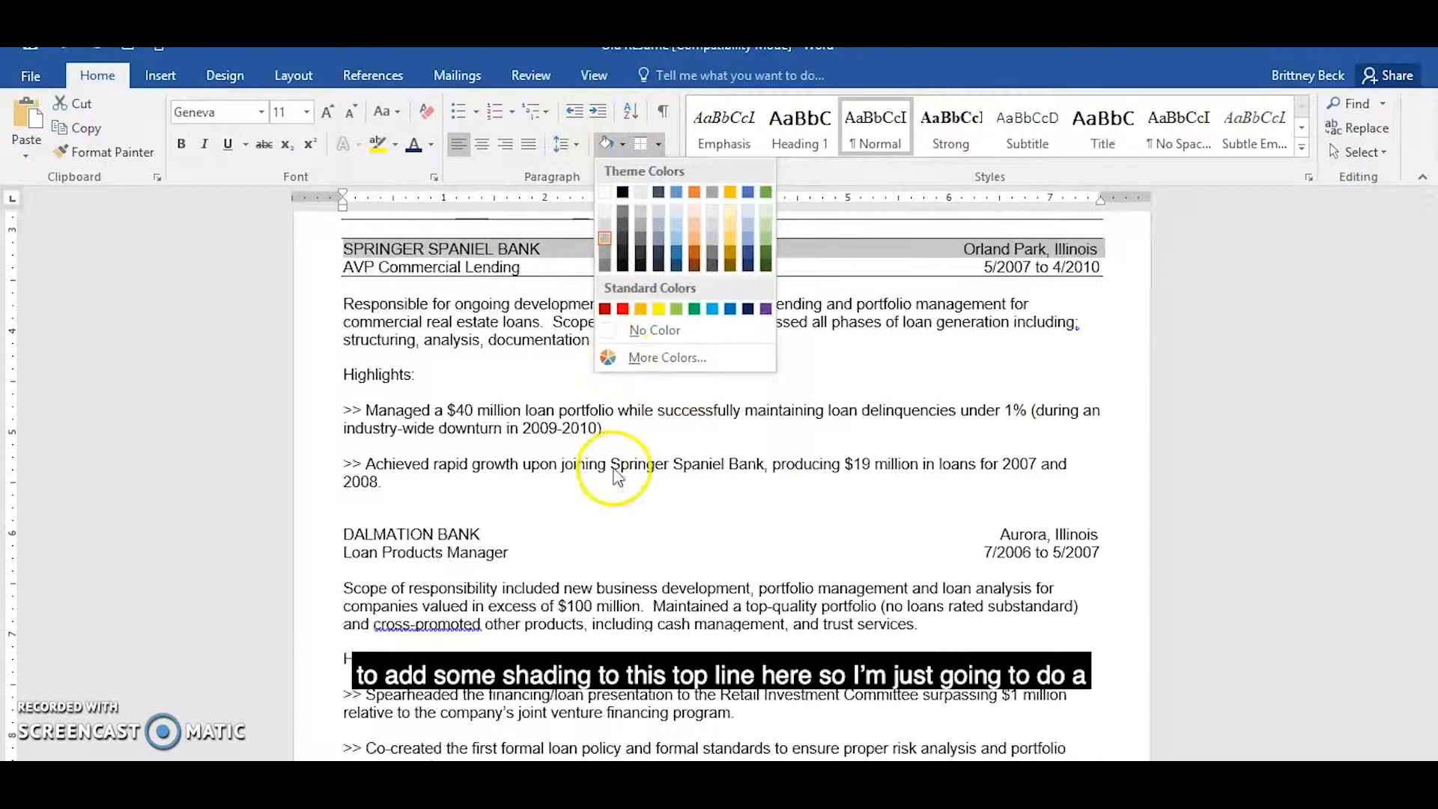
pyautogui.click(606, 241)
pyautogui.click(589, 374)
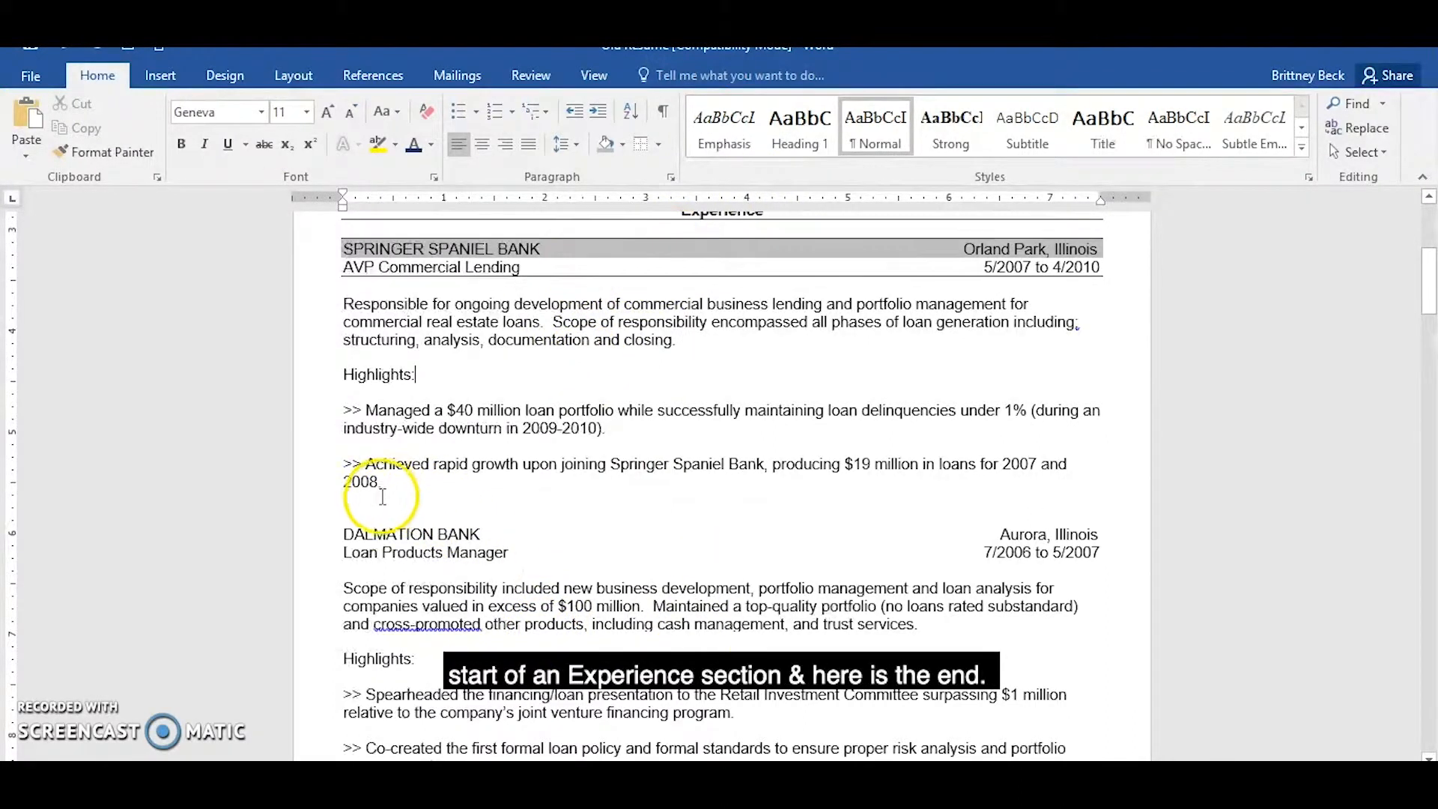
# Add top and bottom borders around the two-line "DALMATION BANK" and "Loan Products Manager" entry heading.
pyautogui.moveTo(342, 536); pyautogui.dragTo(1116, 549)
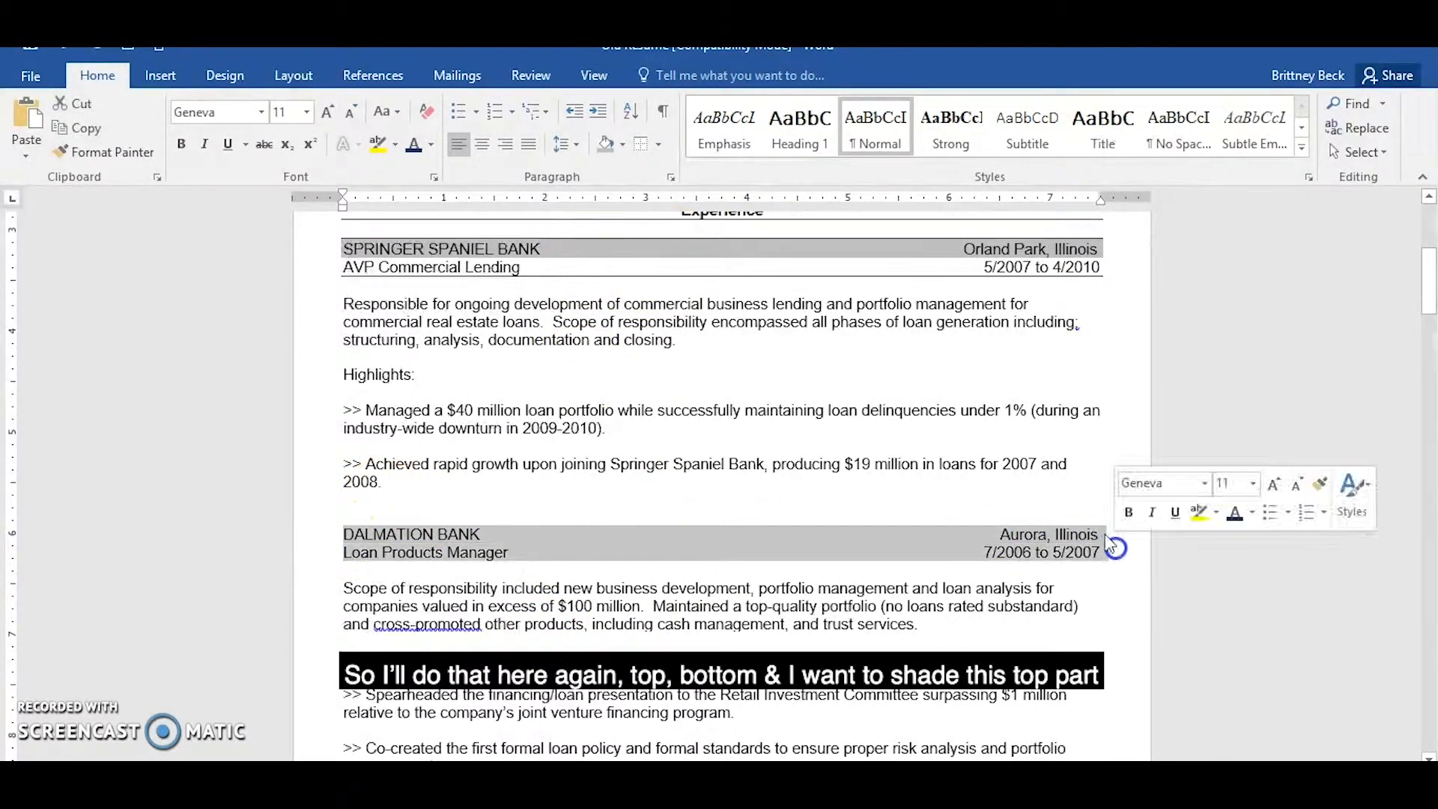
pyautogui.click(644, 145)
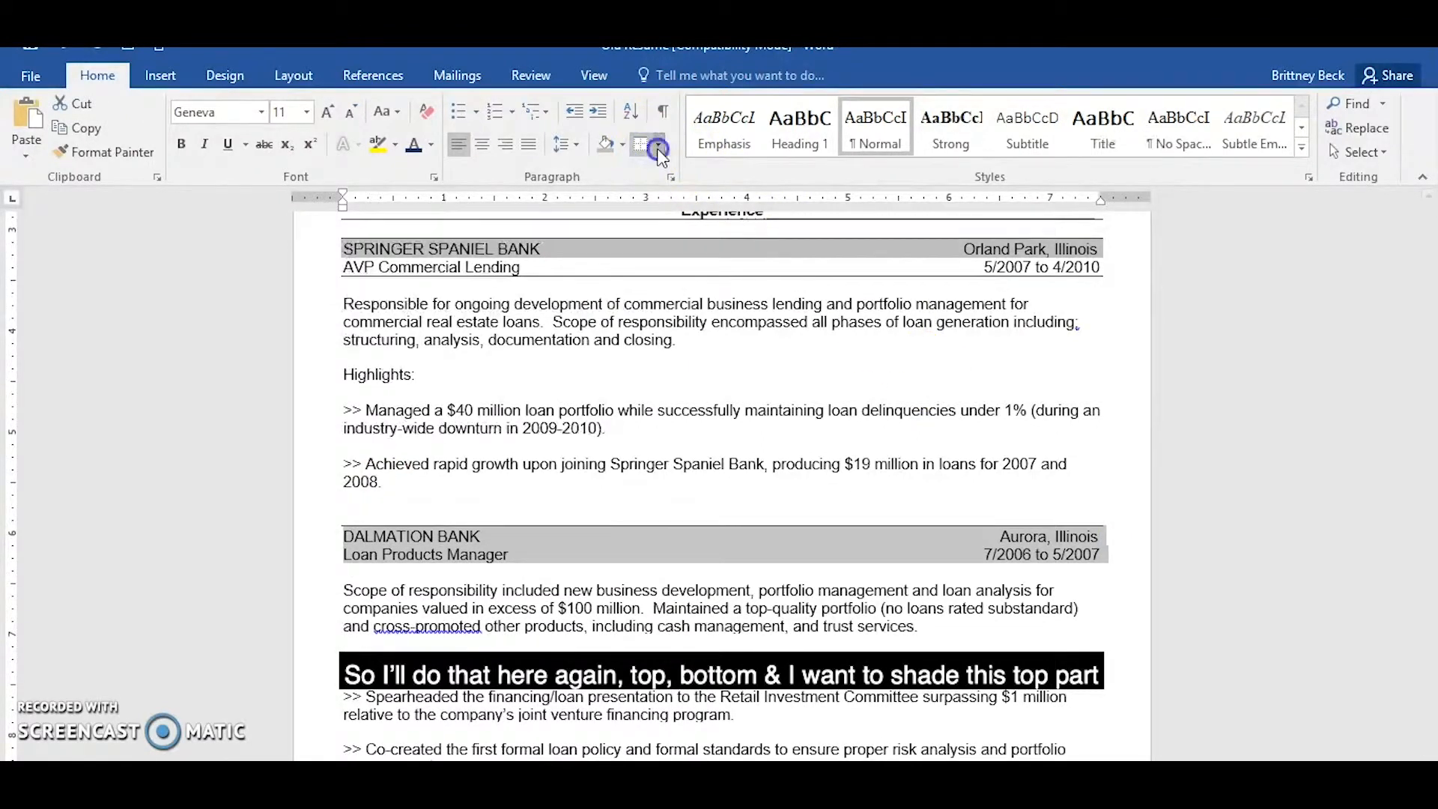
pyautogui.click(658, 150)
pyautogui.click(723, 171)
pyautogui.click(498, 583)
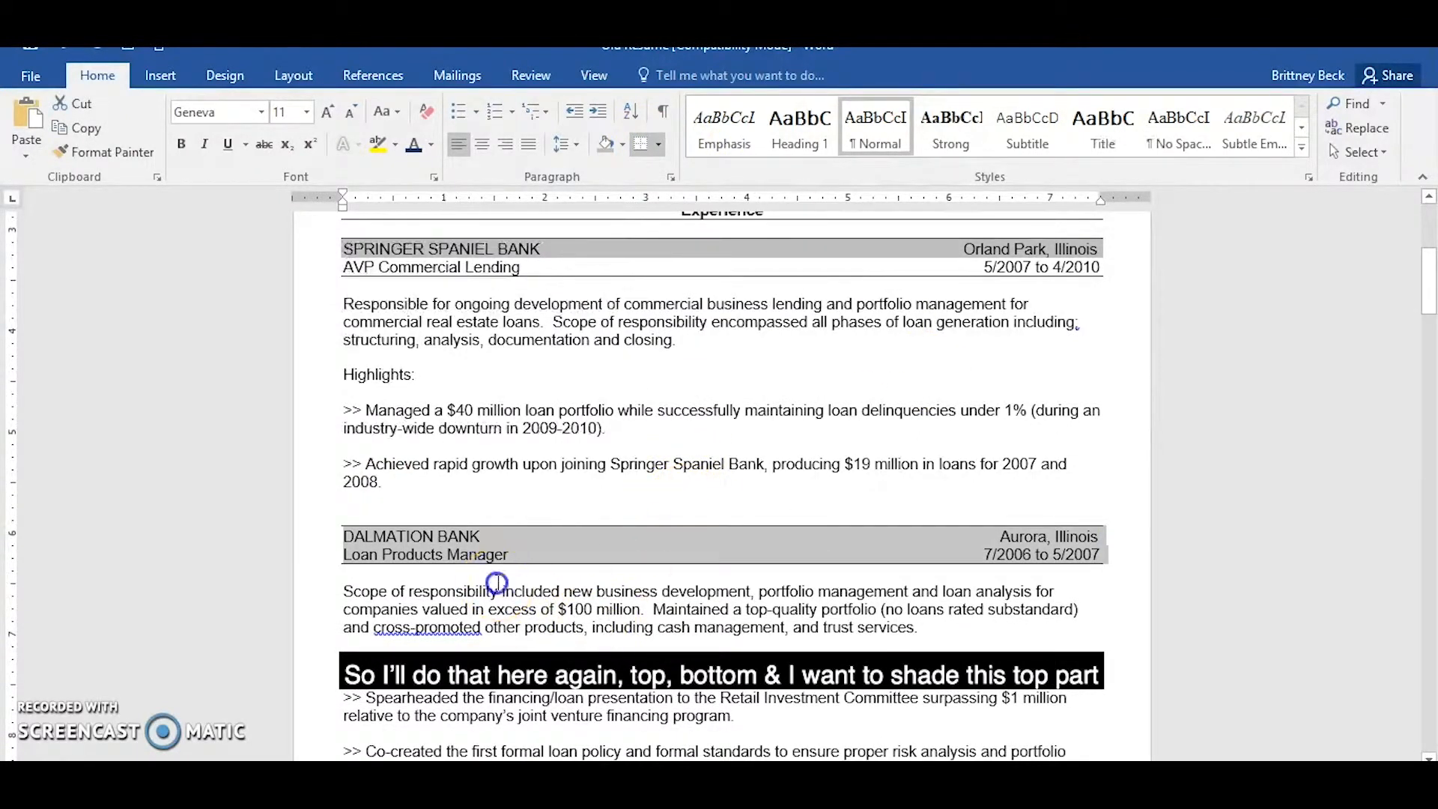
# Apply the same gray shading to the "DALMATION BANK" line, including its location text.
pyautogui.moveTo(339, 534); pyautogui.dragTo(426, 532)
pyautogui.moveTo(828, 527); pyautogui.dragTo(1098, 534)
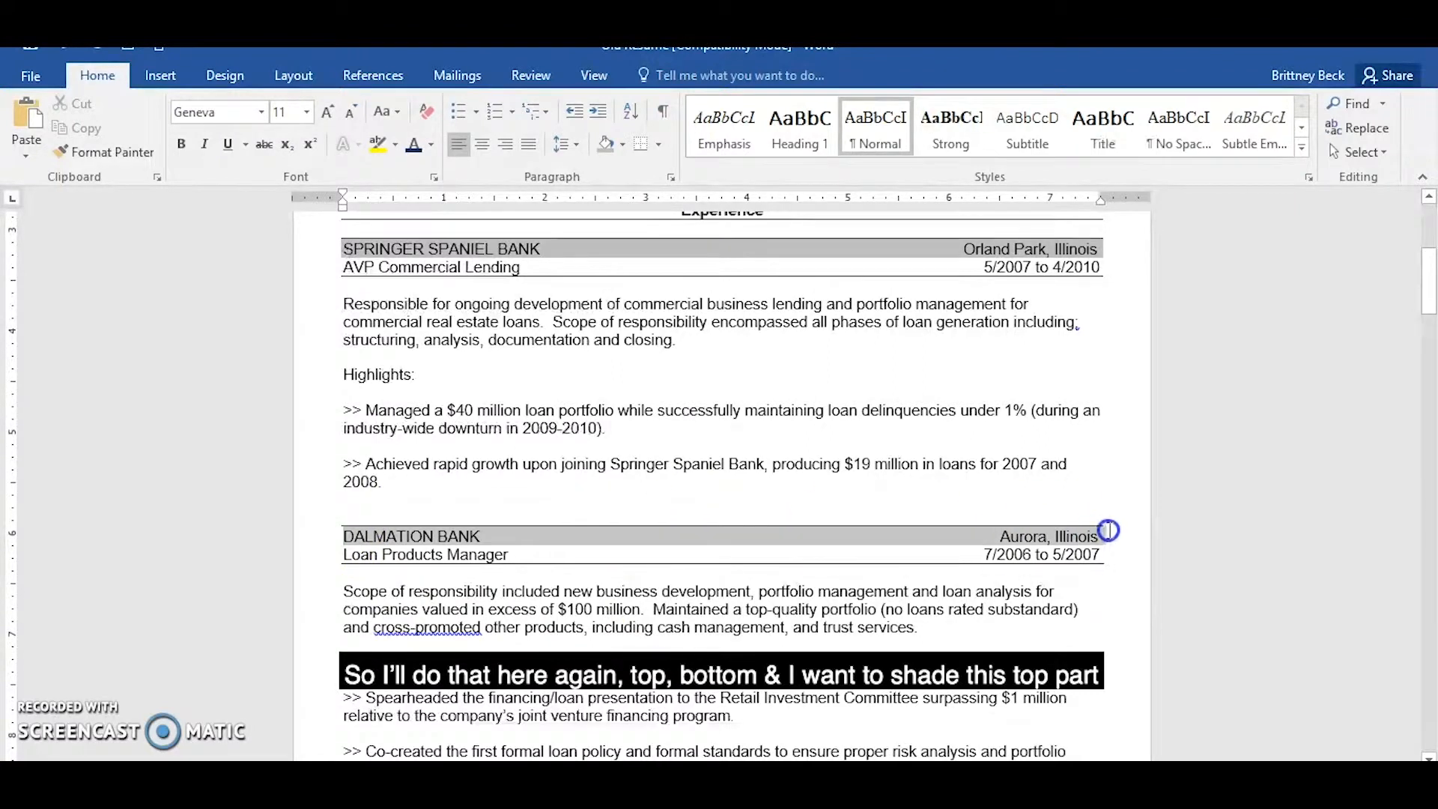
pyautogui.click(600, 142)
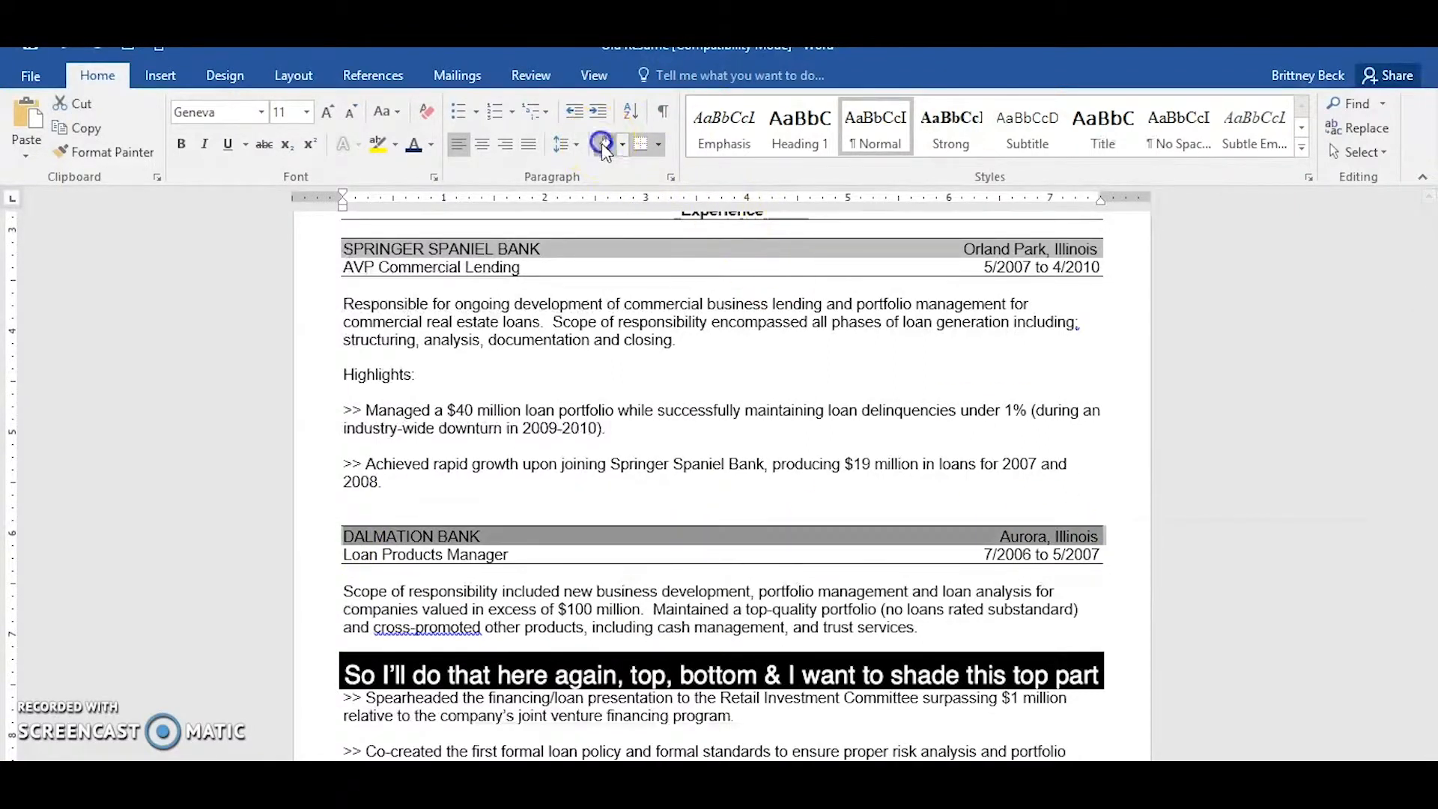
pyautogui.click(570, 613)
# Add top and bottom borders around the two-line "ACE HARDWARE CORP" and "Commercial Lending Manager" entry heading.
pyautogui.scroll(-5, 571, 613)
pyautogui.click(344, 571)
pyautogui.keyDown('shift'); pyautogui.click(1100, 587); pyautogui.keyUp('shift')
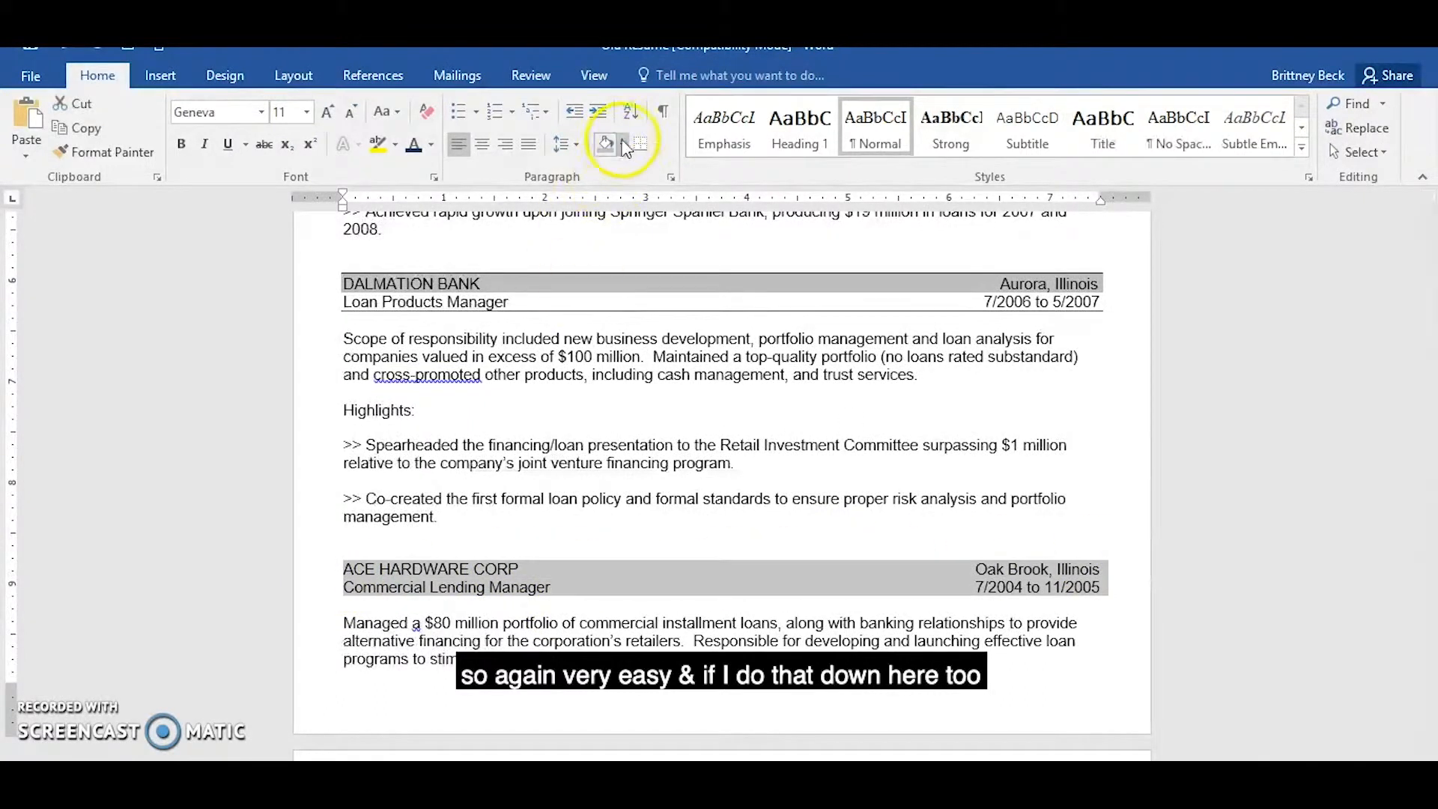
pyautogui.click(642, 143)
pyautogui.click(660, 144)
pyautogui.click(662, 191)
pyautogui.click(369, 609)
# Apply the same gray shading to the "ACE HARDWARE CORP" line, including its location text.
pyautogui.moveTo(344, 576); pyautogui.dragTo(1091, 578)
pyautogui.click(605, 144)
pyautogui.click(740, 490)
# Enlarge the candidate's name above the contact details by two font size increments.
pyautogui.scroll(7, 752, 474)
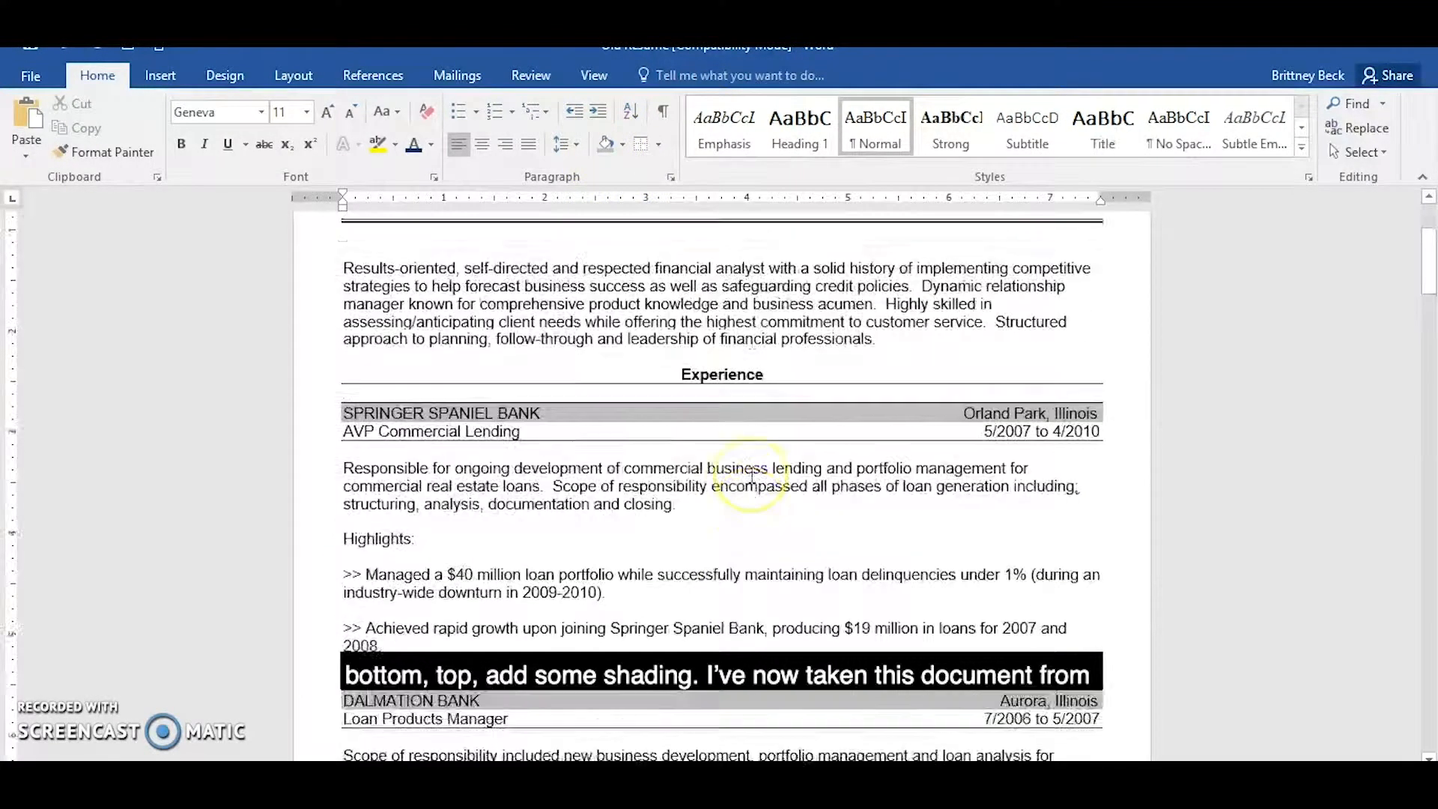
pyautogui.scroll(4, 752, 474)
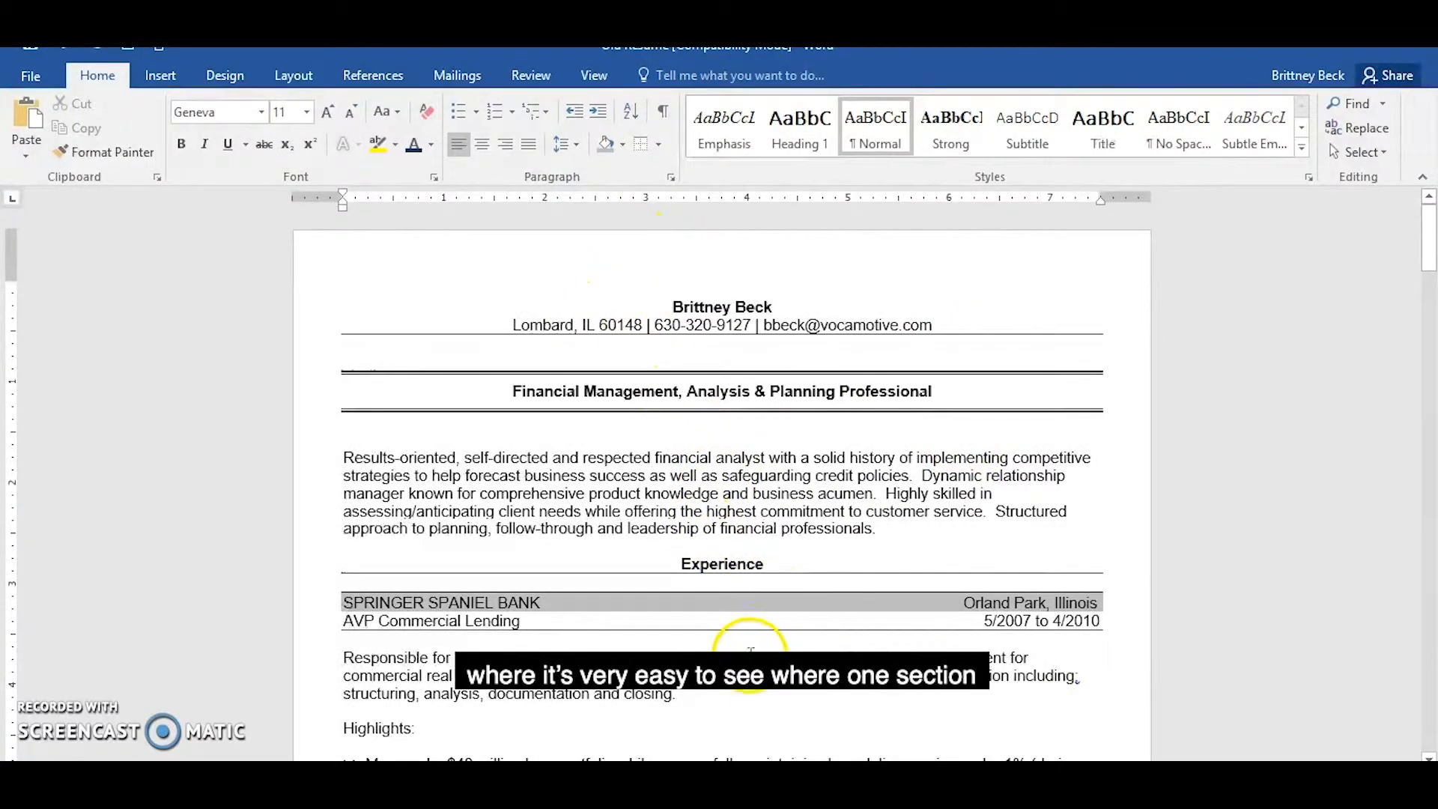
pyautogui.scroll(-9, 759, 669)
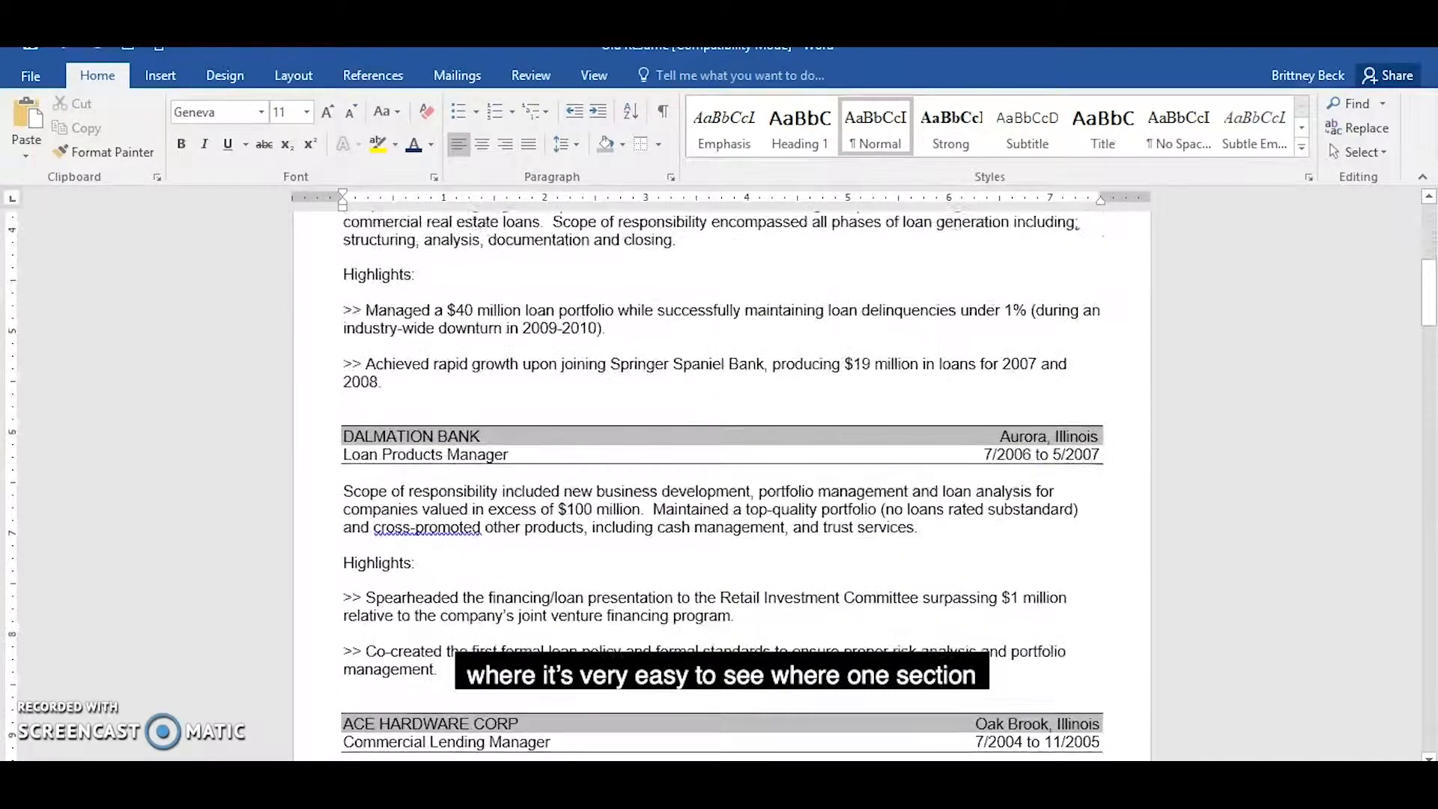
pyautogui.scroll(-4, 779, 674)
pyautogui.scroll(2, 779, 674)
pyautogui.scroll(5, 779, 675)
pyautogui.click(696, 299)
pyautogui.tripleClick(697, 298)
pyautogui.click(327, 105)
pyautogui.click(327, 105)
pyautogui.click(327, 104)
# Enlarge the headline "Financial Management, Analysis & Planning Professional" by two font size increments and color it dark blue.
pyautogui.moveTo(509, 401); pyautogui.dragTo(937, 391)
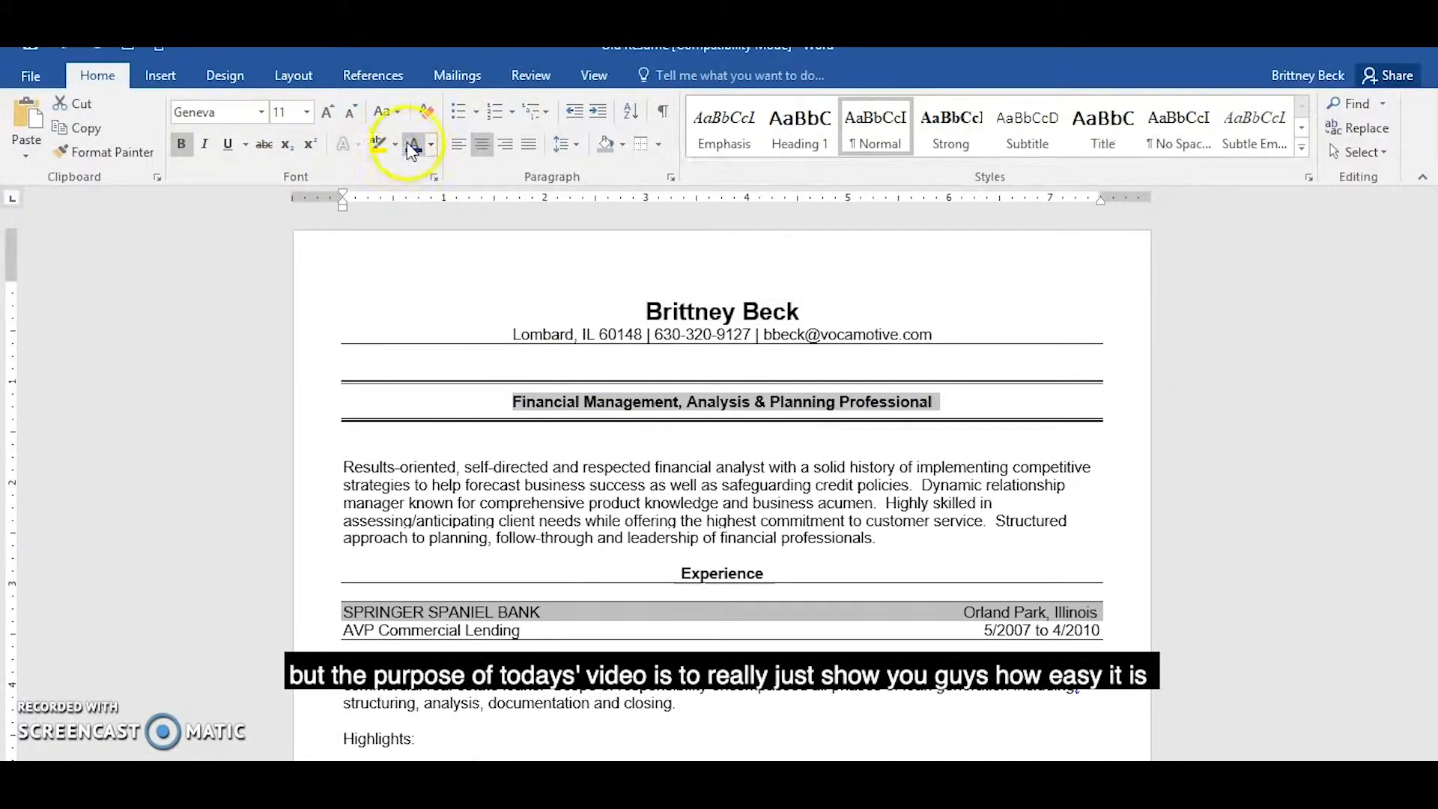
pyautogui.click(328, 111)
pyautogui.click(327, 111)
pyautogui.click(747, 491)
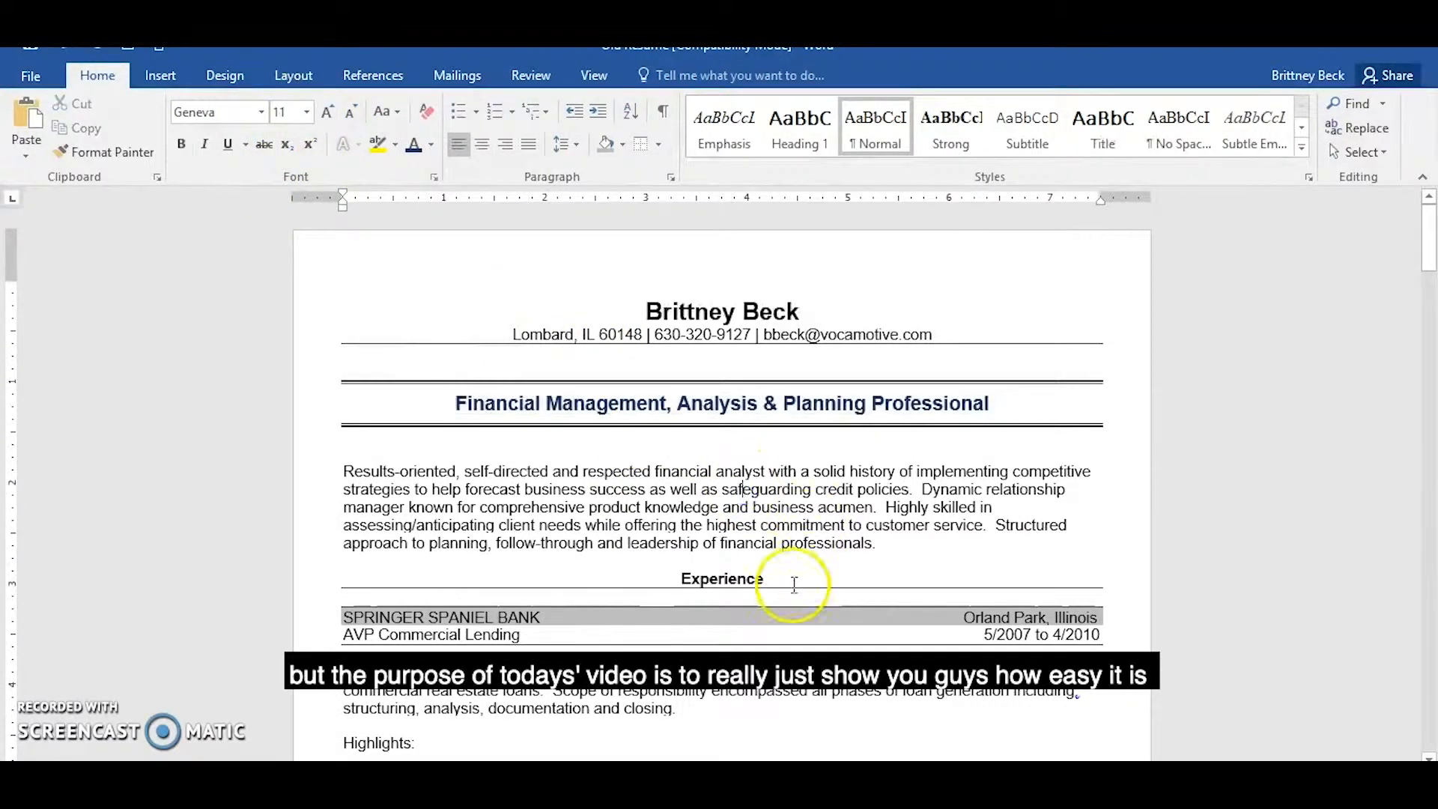
# Increase the font size of the "Experience" heading to 13.
pyautogui.moveTo(684, 581); pyautogui.dragTo(771, 581)
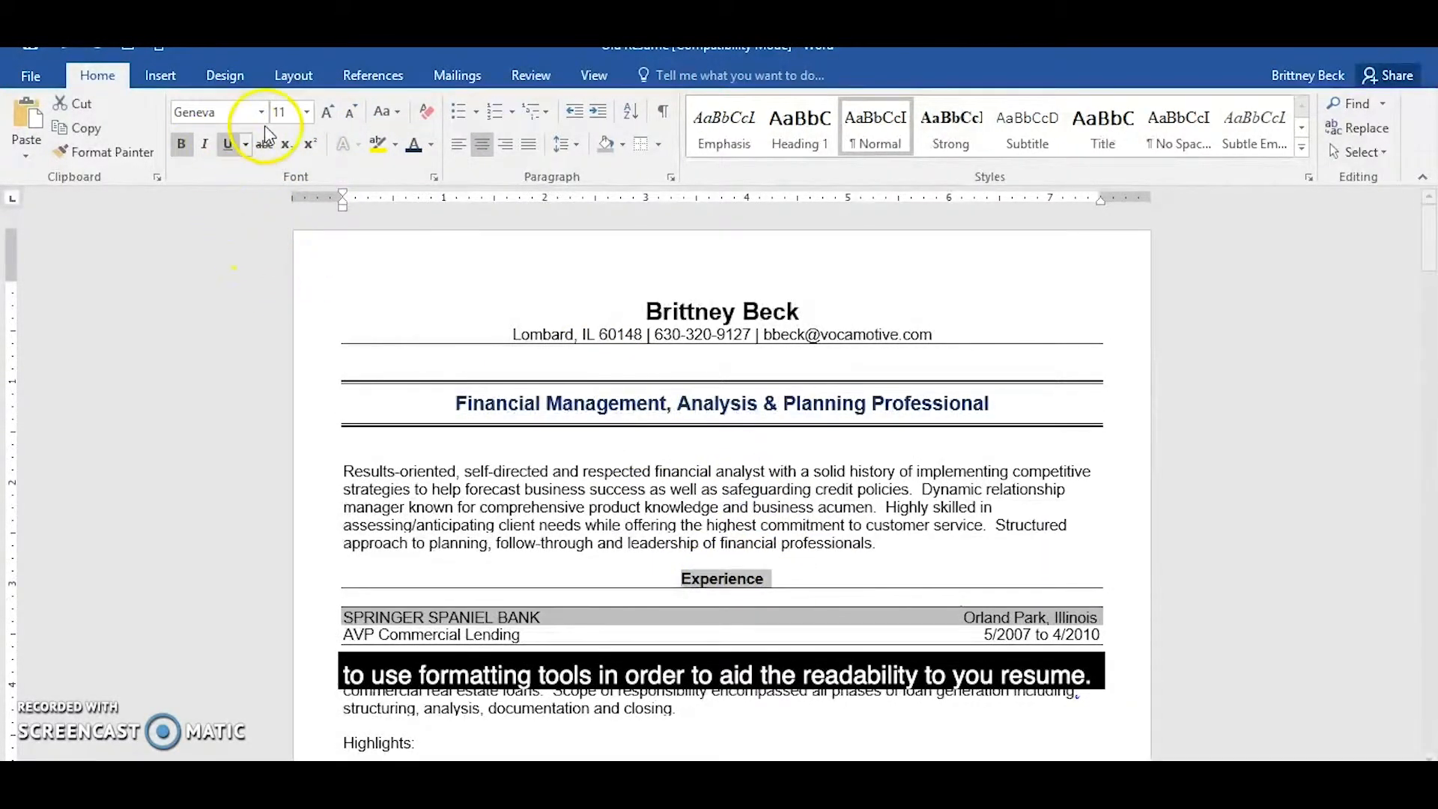
pyautogui.click(324, 113)
pyautogui.click(331, 112)
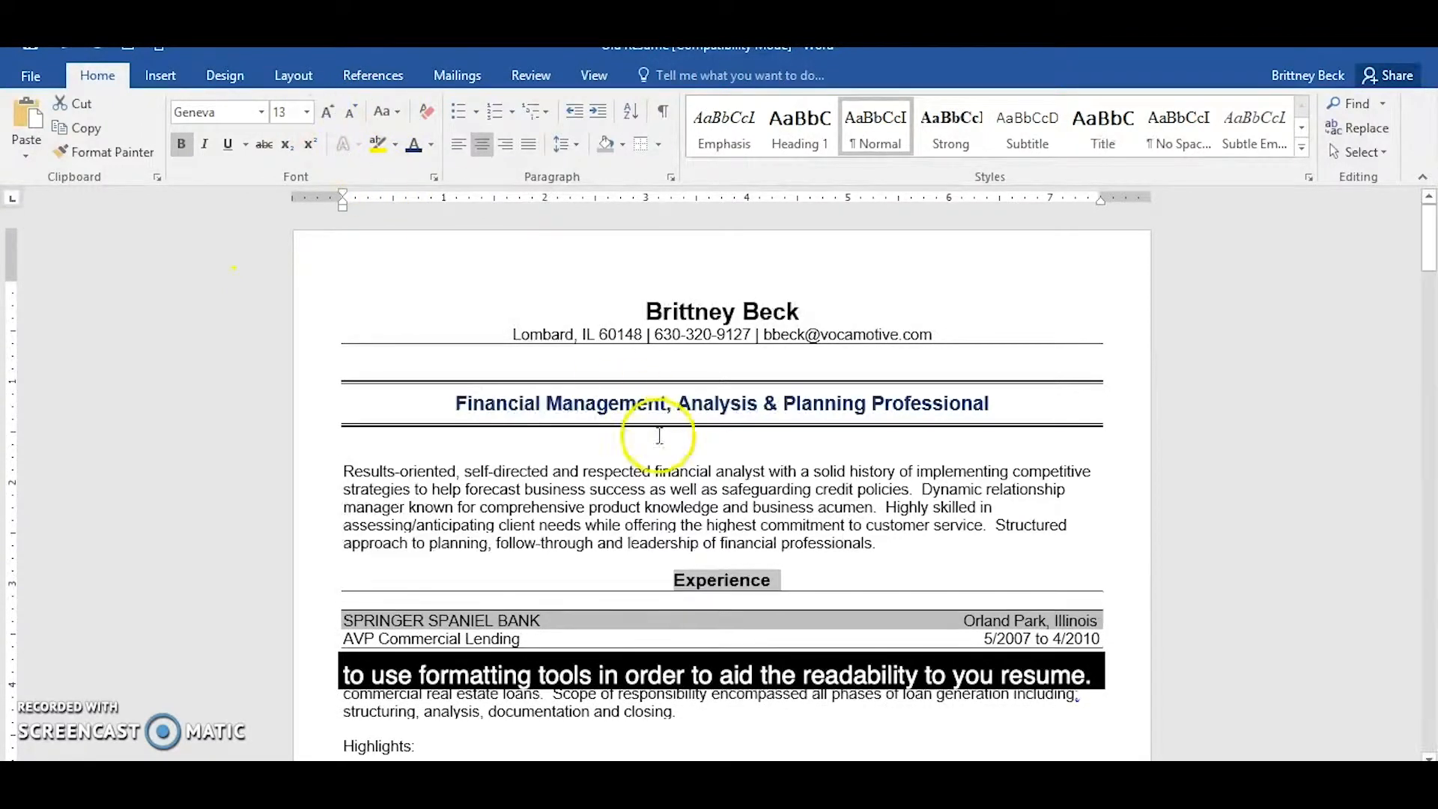
pyautogui.click(679, 471)
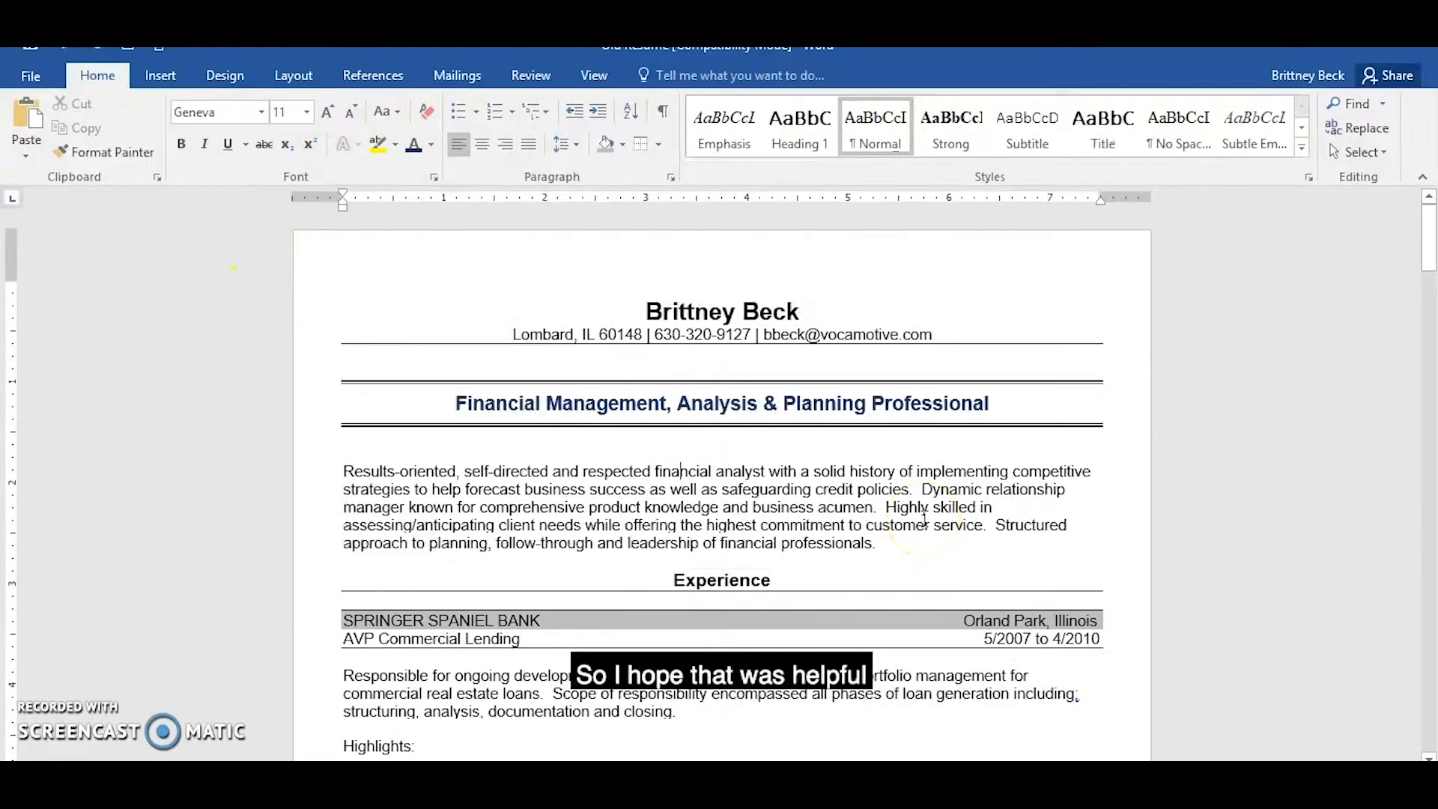